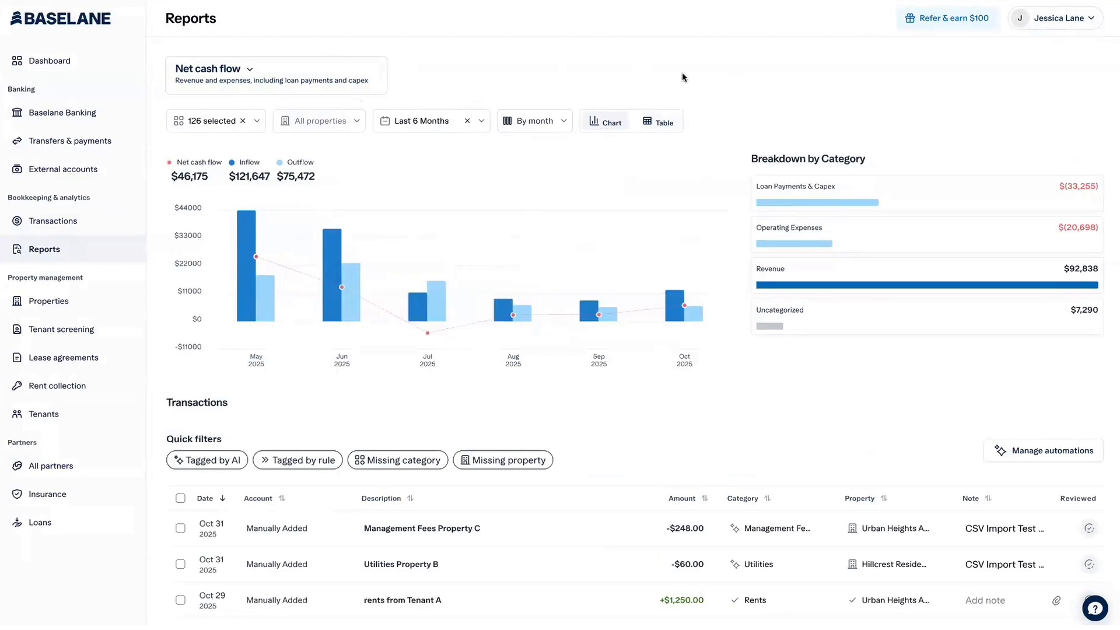
- Switch the report to Net operating income (NOI) and view it as a chart and as a table
left_click(280, 76)
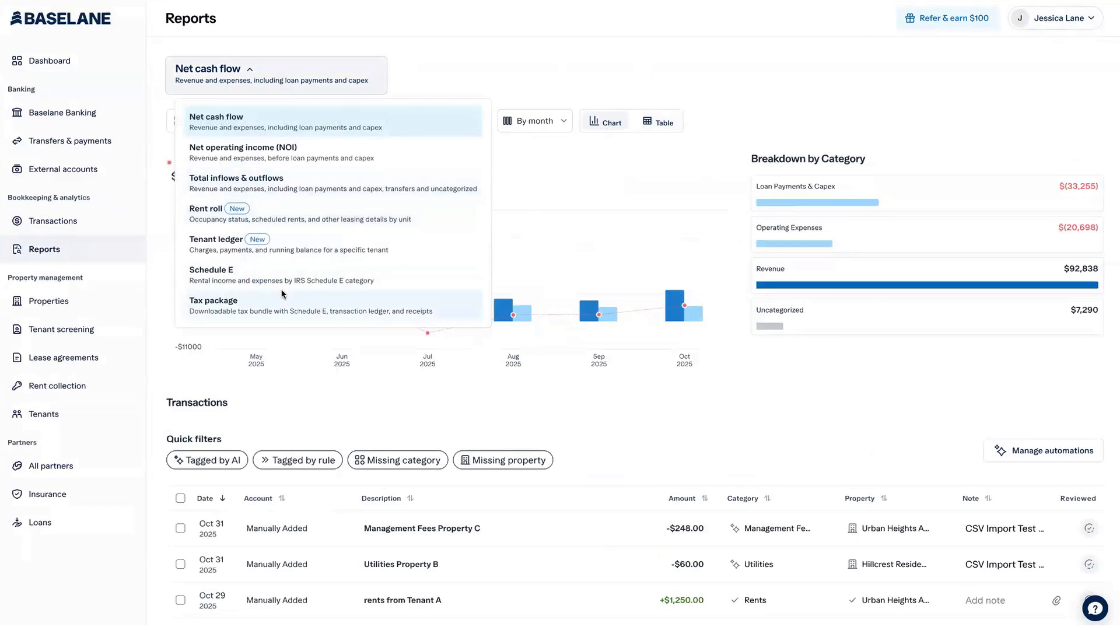
left_click(365, 156)
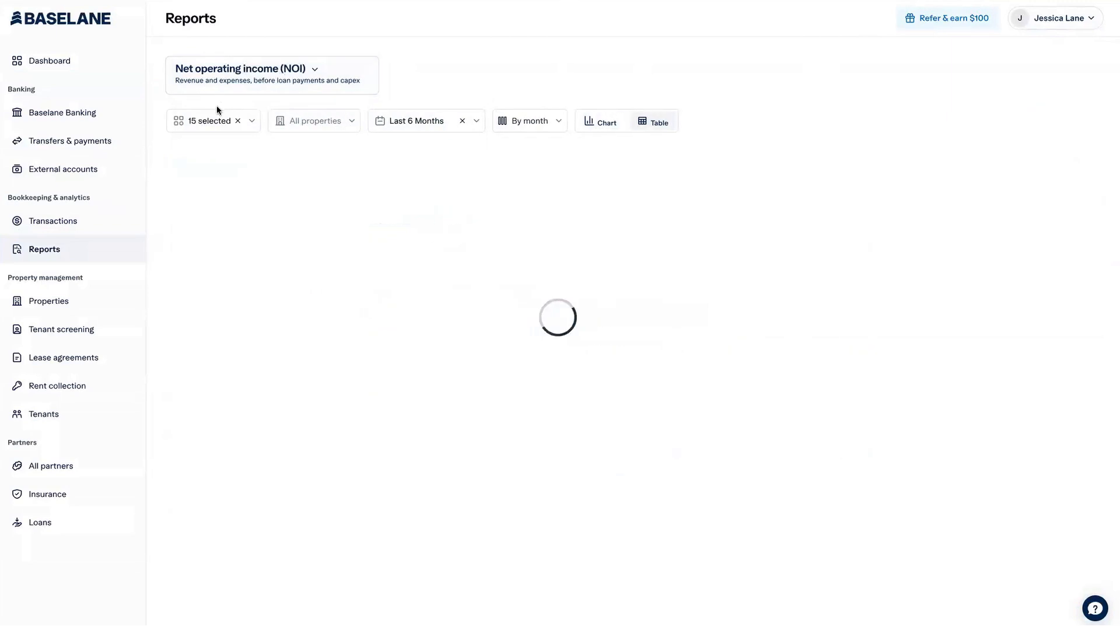
left_click(613, 124)
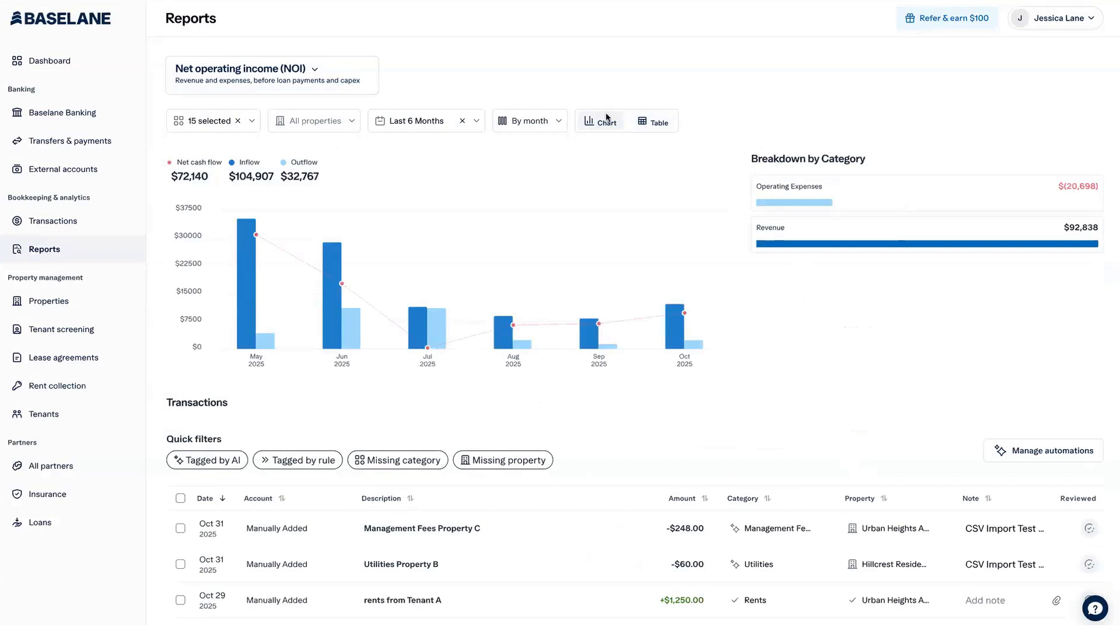
left_click(666, 127)
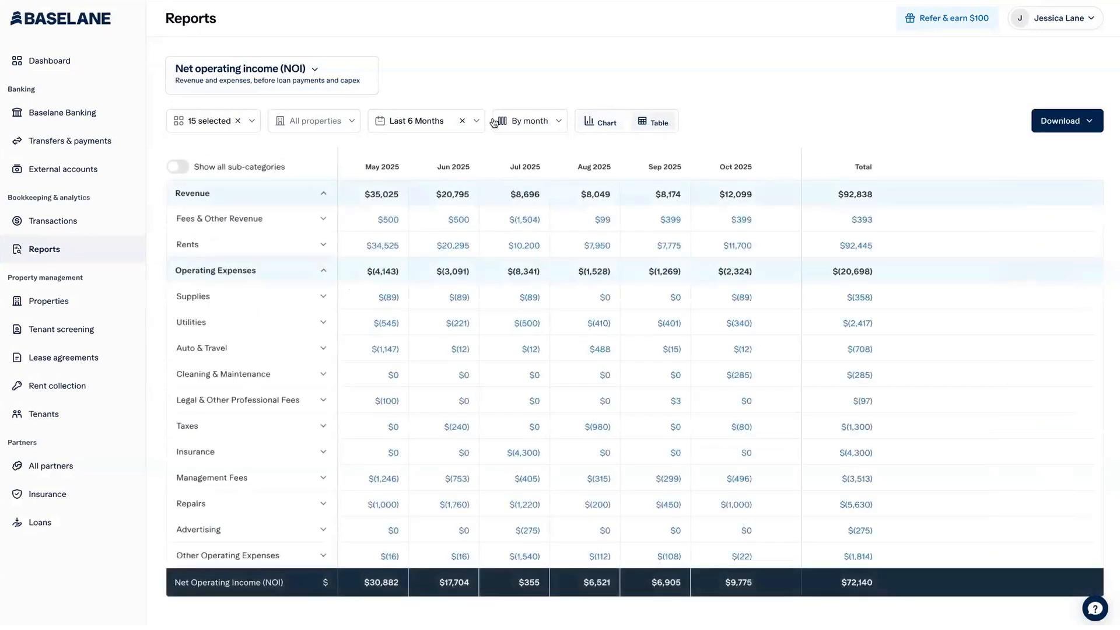
- Break the NOI table down by unit and filter it to the Harmony Triplex and Hillcrest Residence properties
left_click(523, 121)
left_click(528, 211)
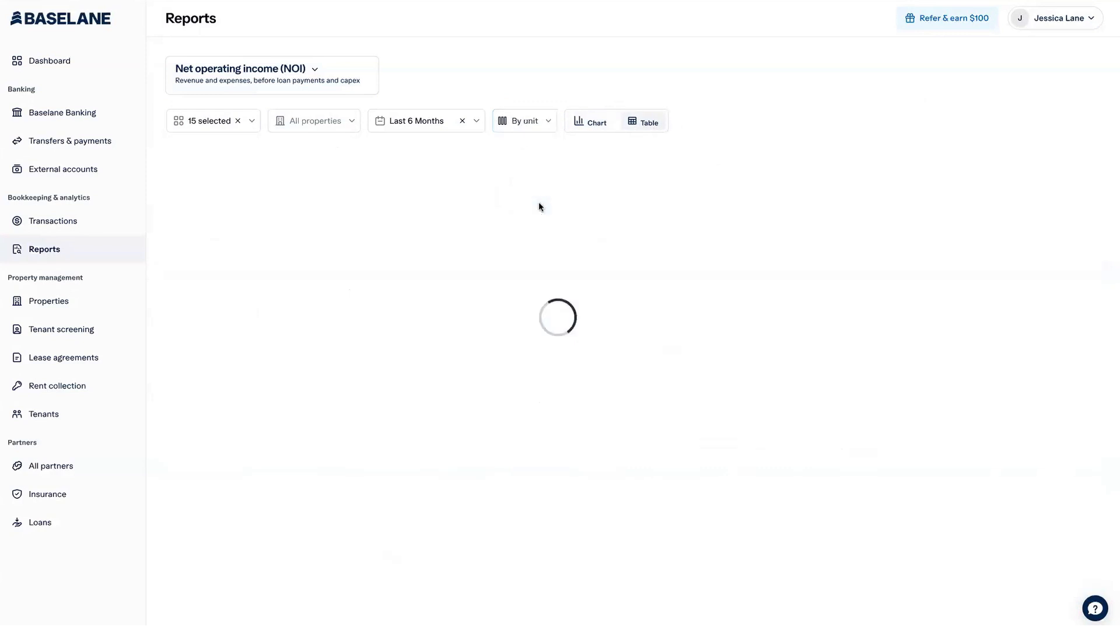
left_click(306, 122)
left_click(321, 267)
left_click(330, 287)
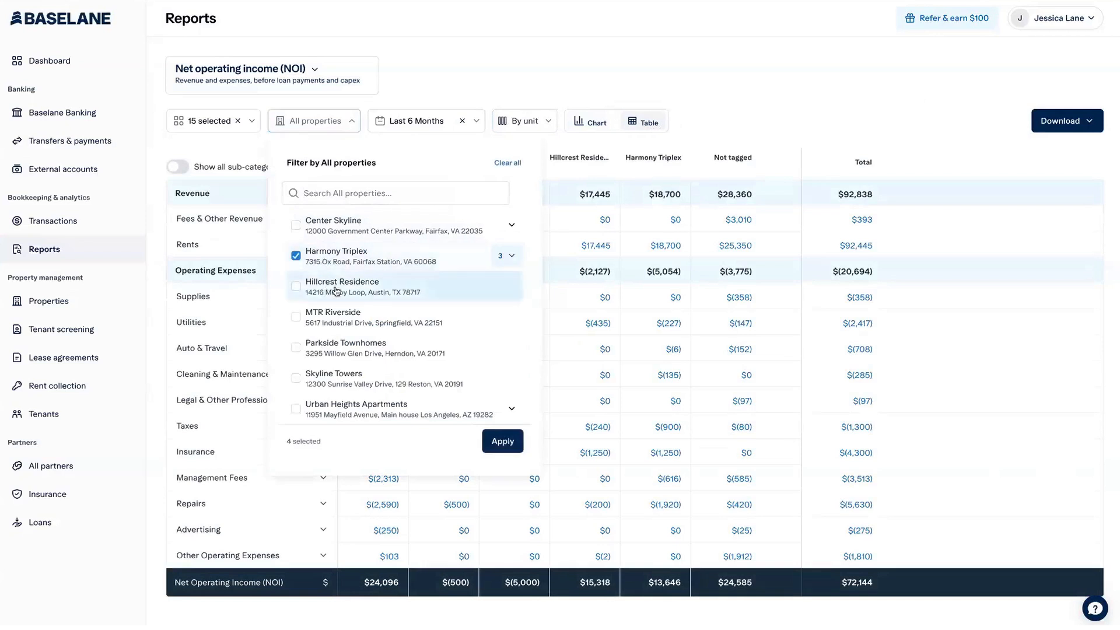
left_click(497, 443)
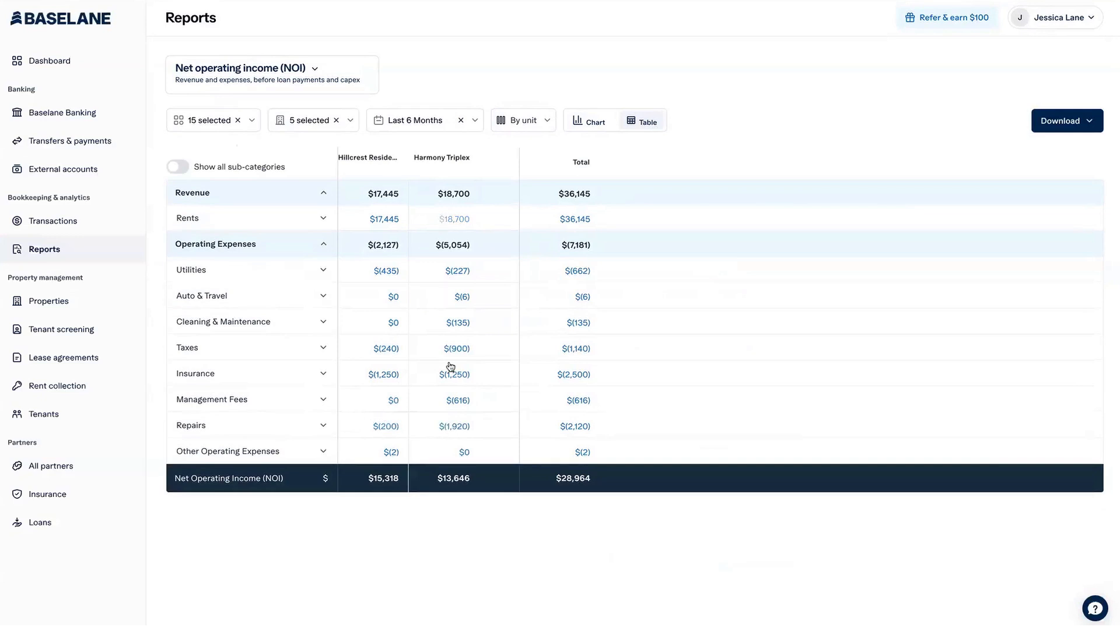
- Review the transactions behind the Harmony Triplex repairs amount and return to the NOI report
left_click(458, 428)
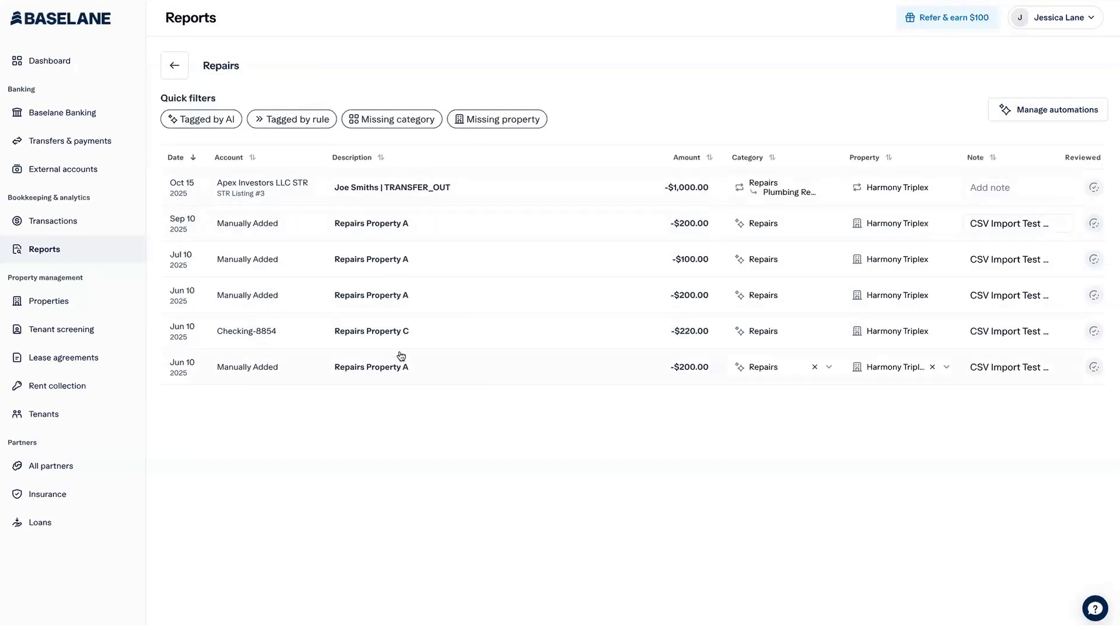
left_click(184, 75)
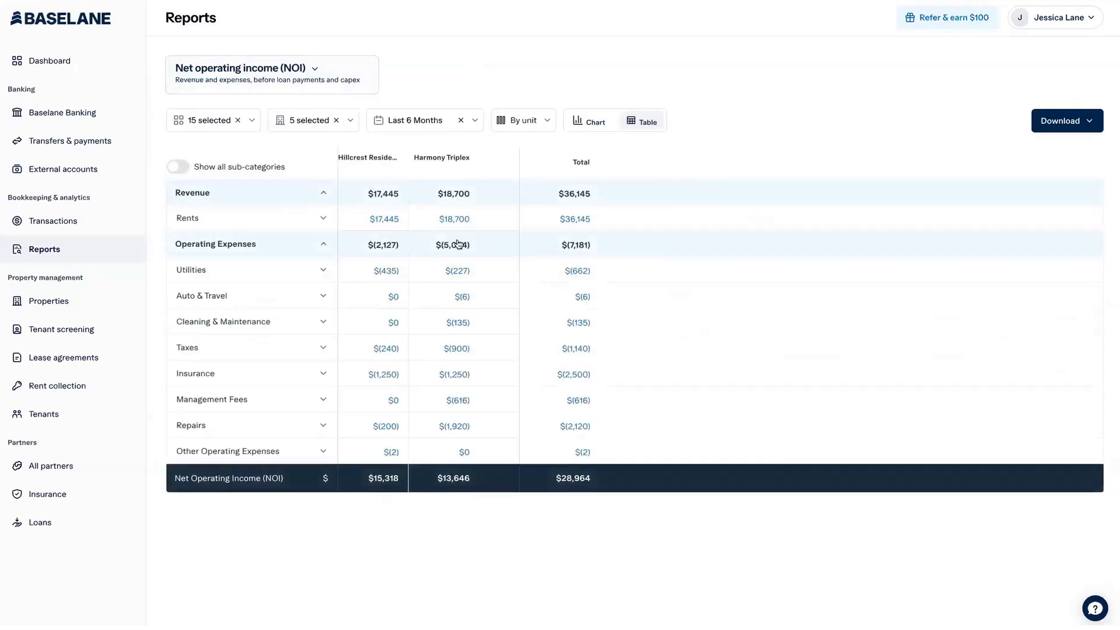
- View the Tax package report and return to the default reports page
left_click(247, 89)
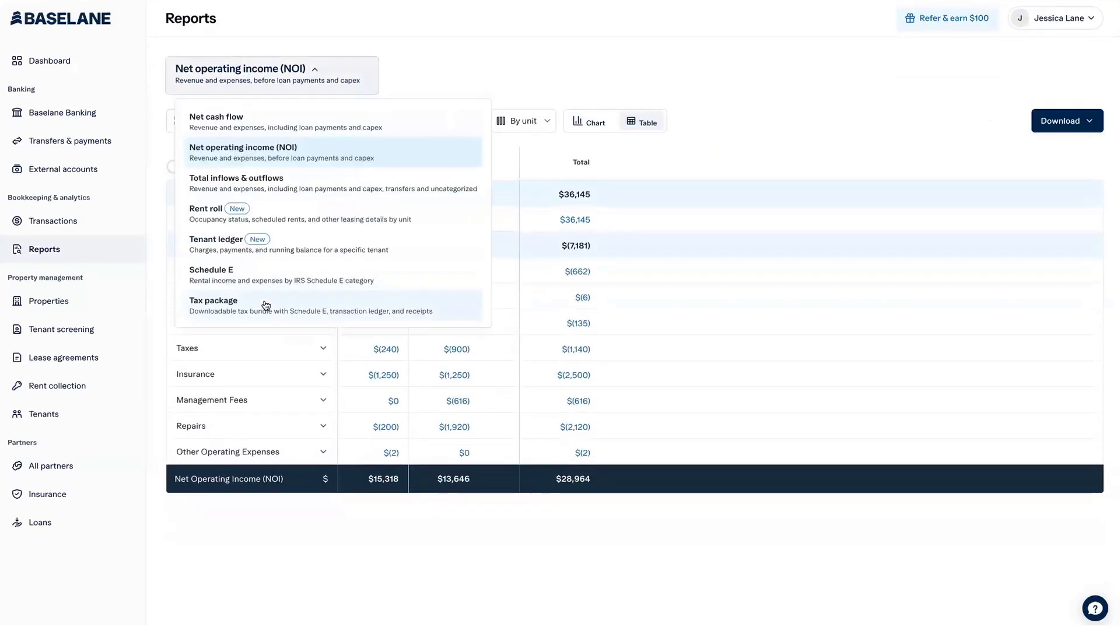
left_click(266, 305)
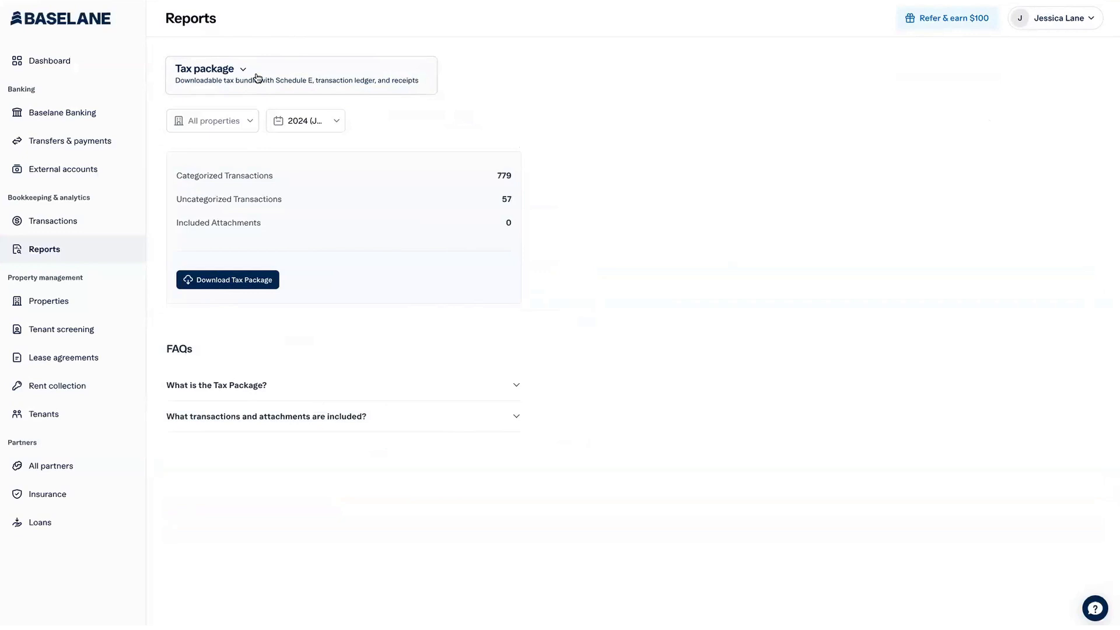
left_click(73, 229)
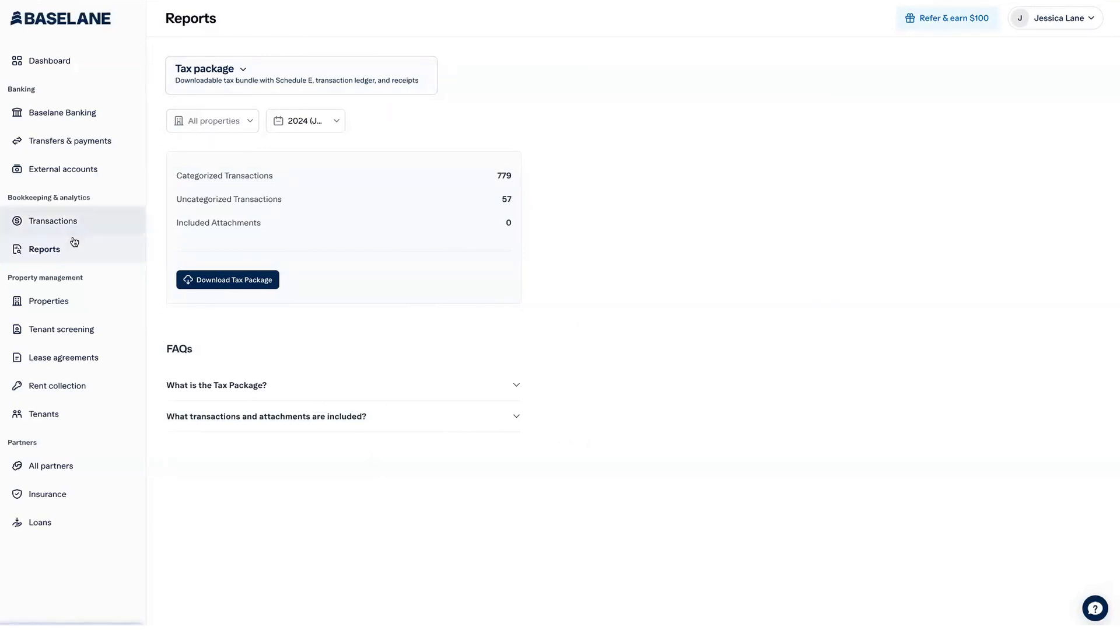
left_click(74, 249)
- Switch to the Schedule E report, show all sub-categories and review the expanded table
left_click(237, 78)
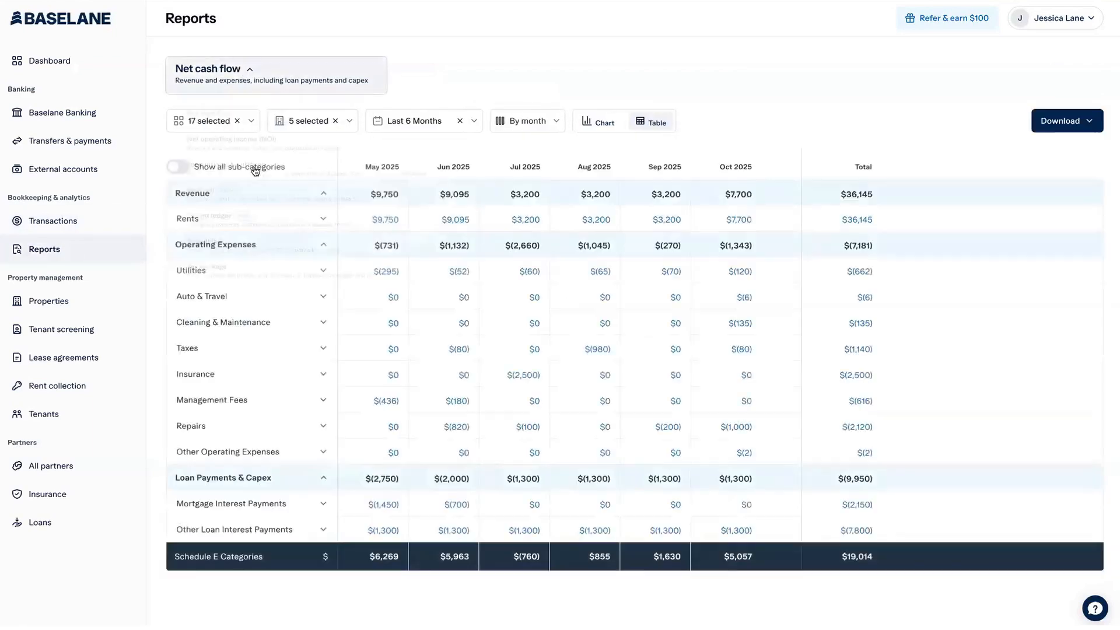
left_click(272, 277)
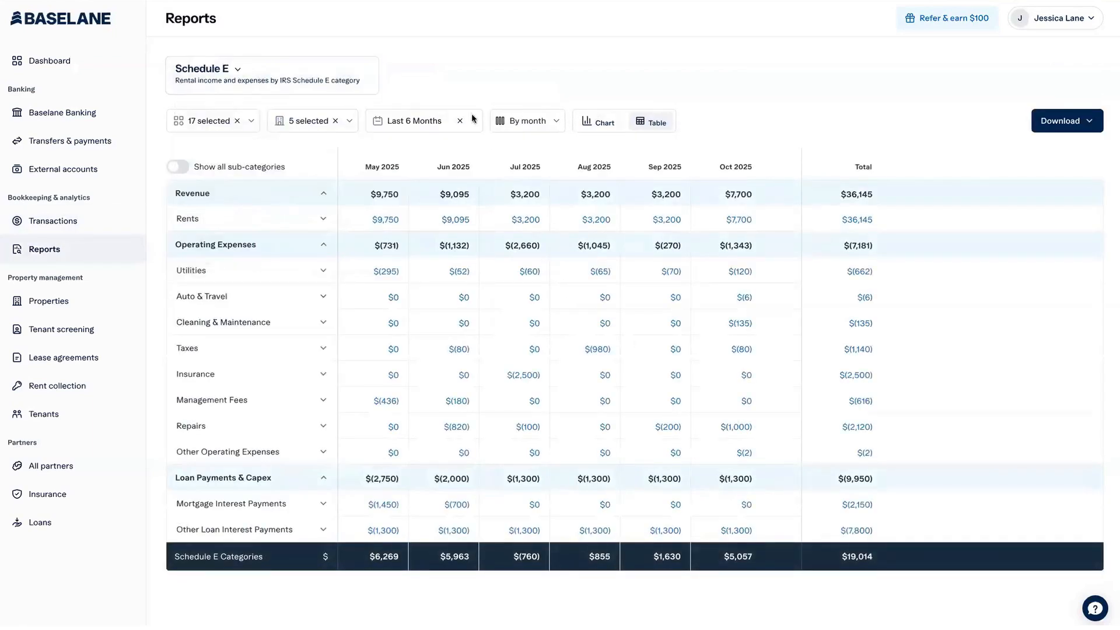
left_click(182, 168)
scroll(225, 315, "down", 4)
scroll(225, 336, "down", 2)
scroll(225, 336, "up", 6)
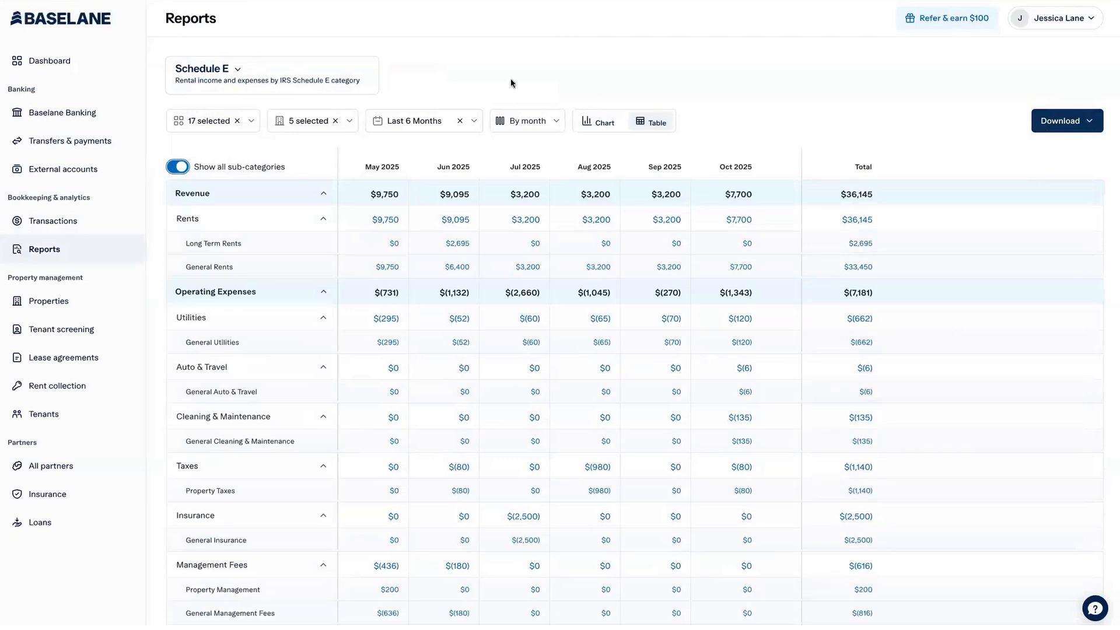
- Open the Tenant ledger report for Harmony Triplex and select the tenant with the Feb 01, 2024 - Jul 31, 2025 lease
left_click(285, 81)
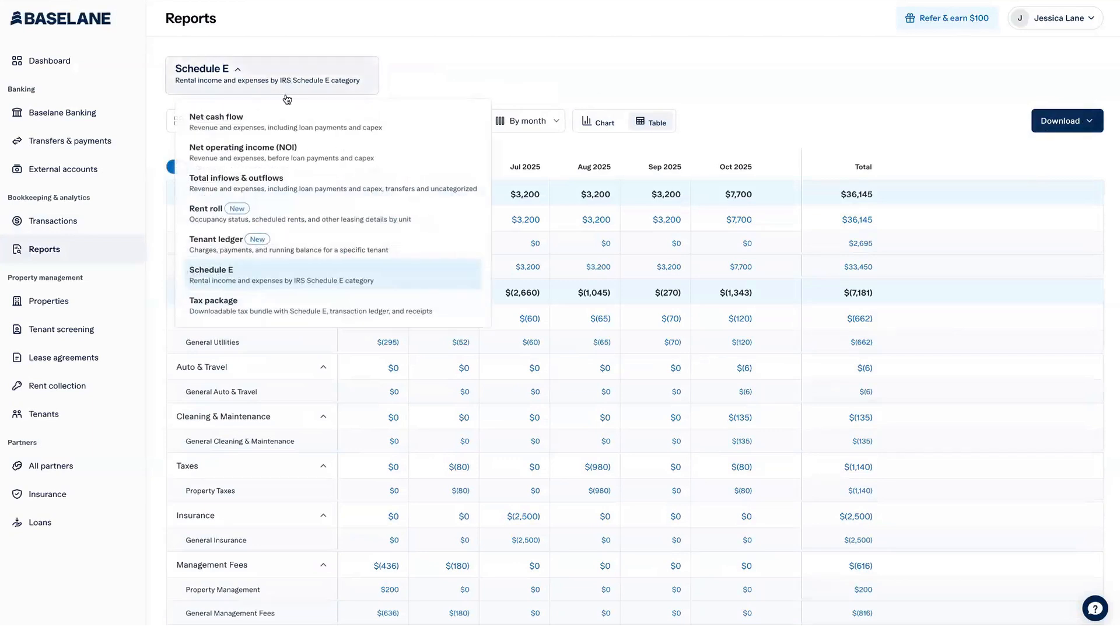
left_click(361, 244)
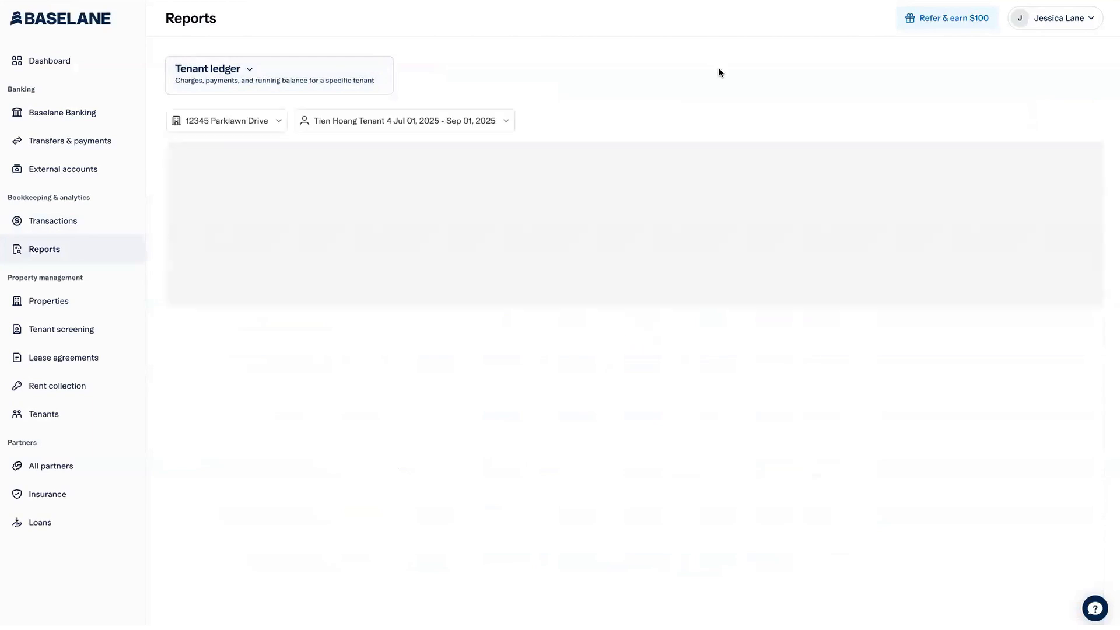
left_click(357, 120)
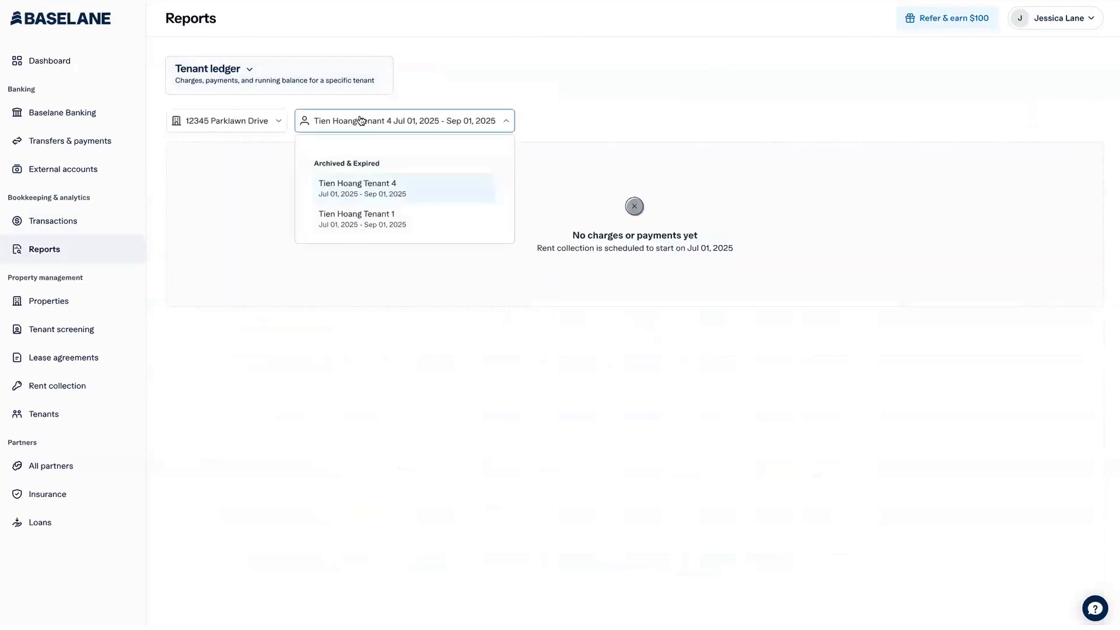
left_click(262, 122)
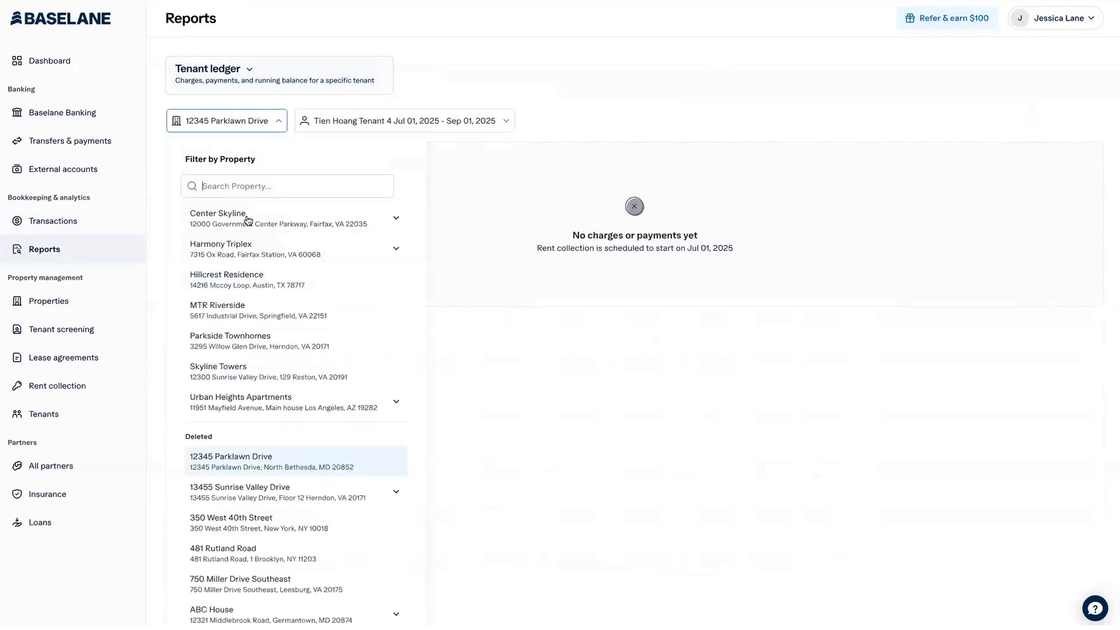
left_click(250, 251)
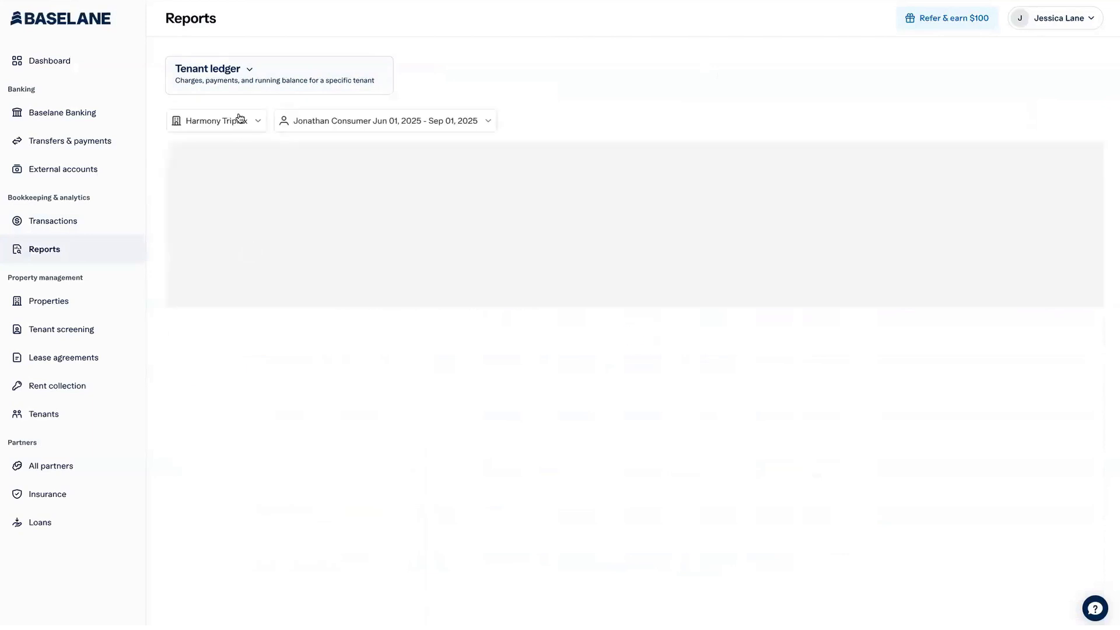
left_click(286, 124)
left_click(222, 125)
left_click(300, 124)
left_click(337, 223)
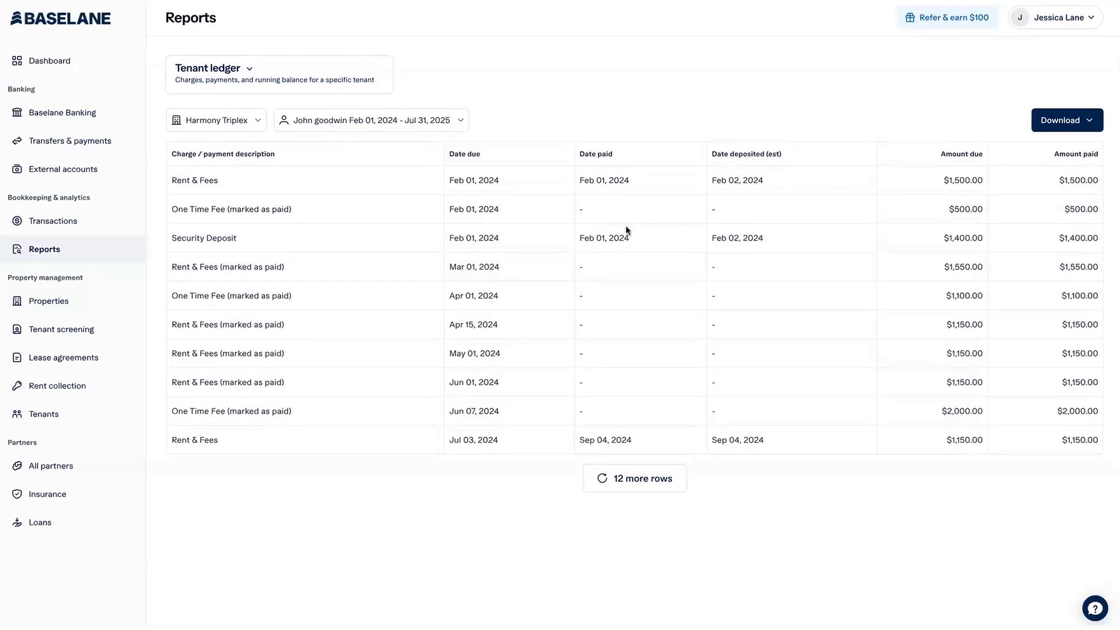
- Switch to the Rent roll report and set its as-of date to End of Last Year
left_click(277, 73)
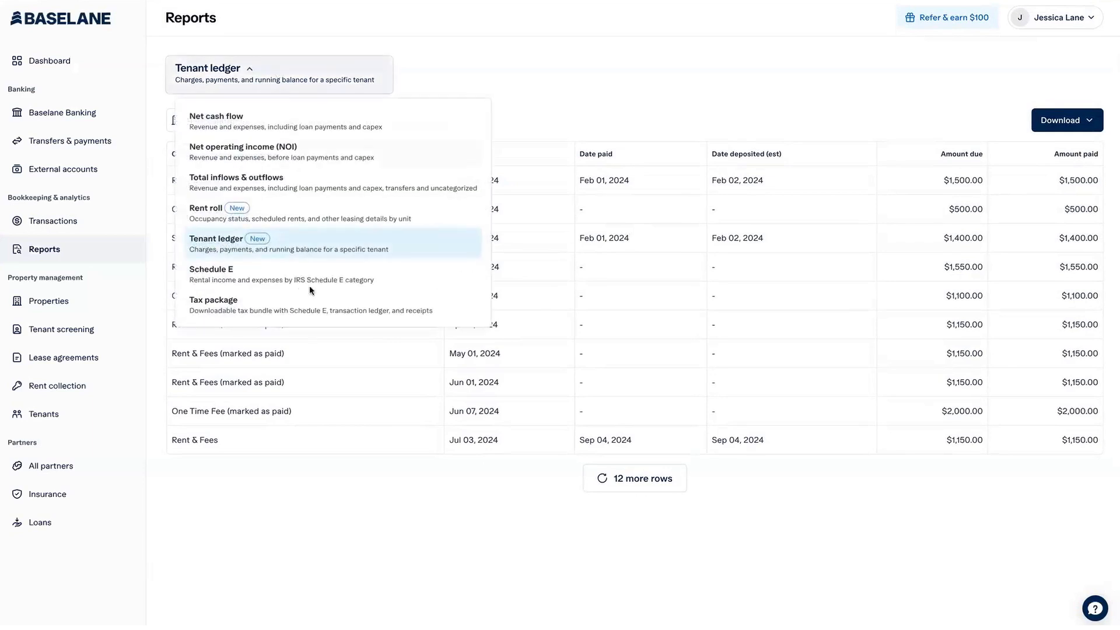
left_click(346, 221)
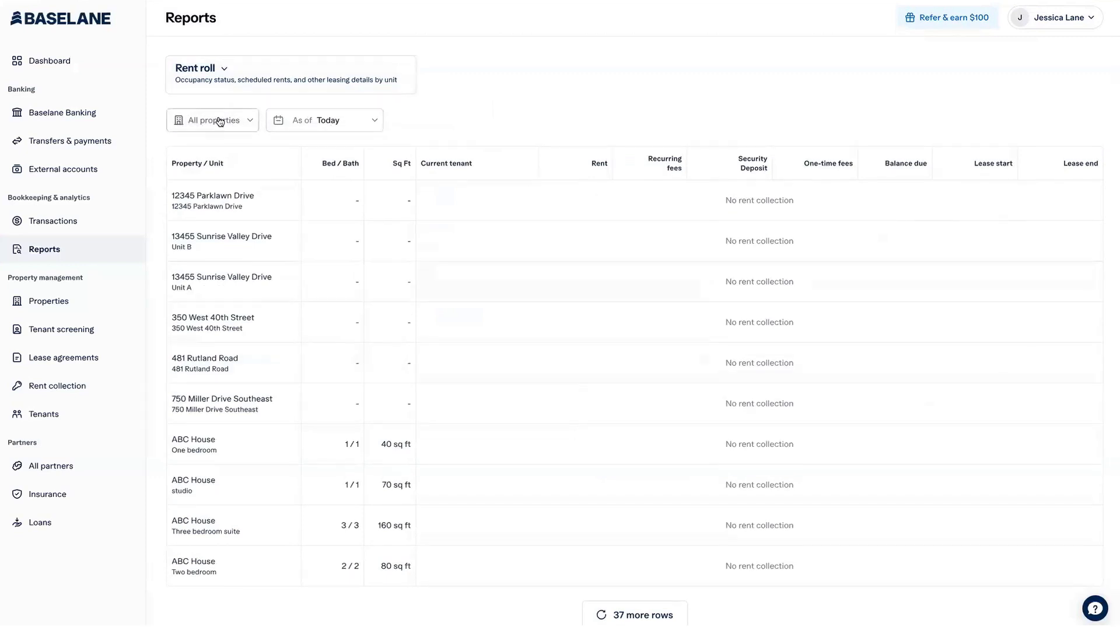
left_click(303, 122)
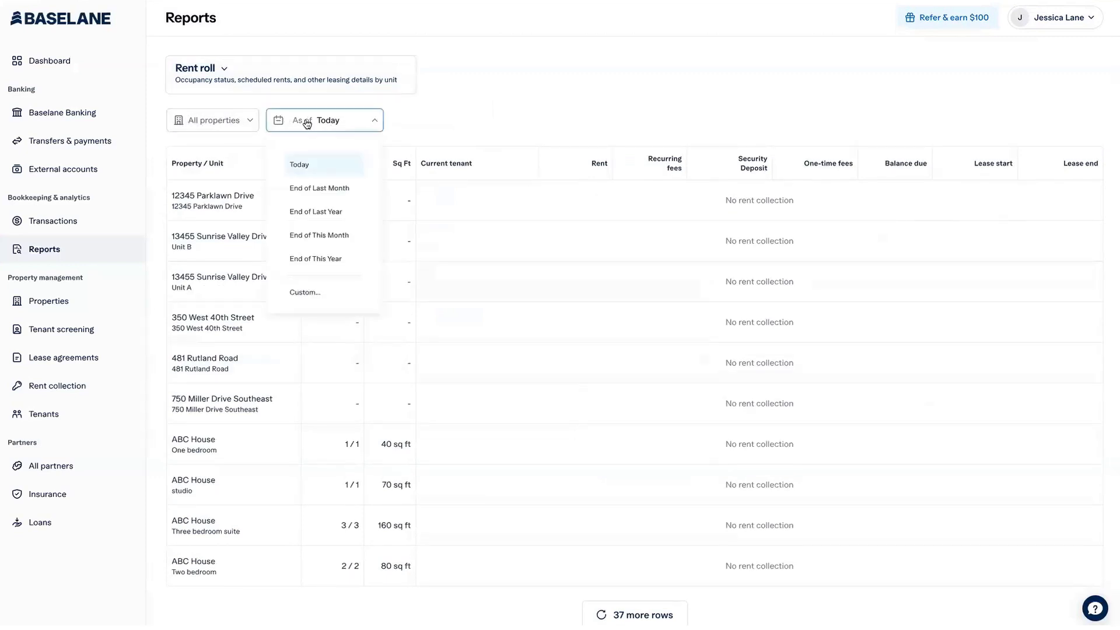
left_click(325, 211)
scroll(525, 408, "down", 1)
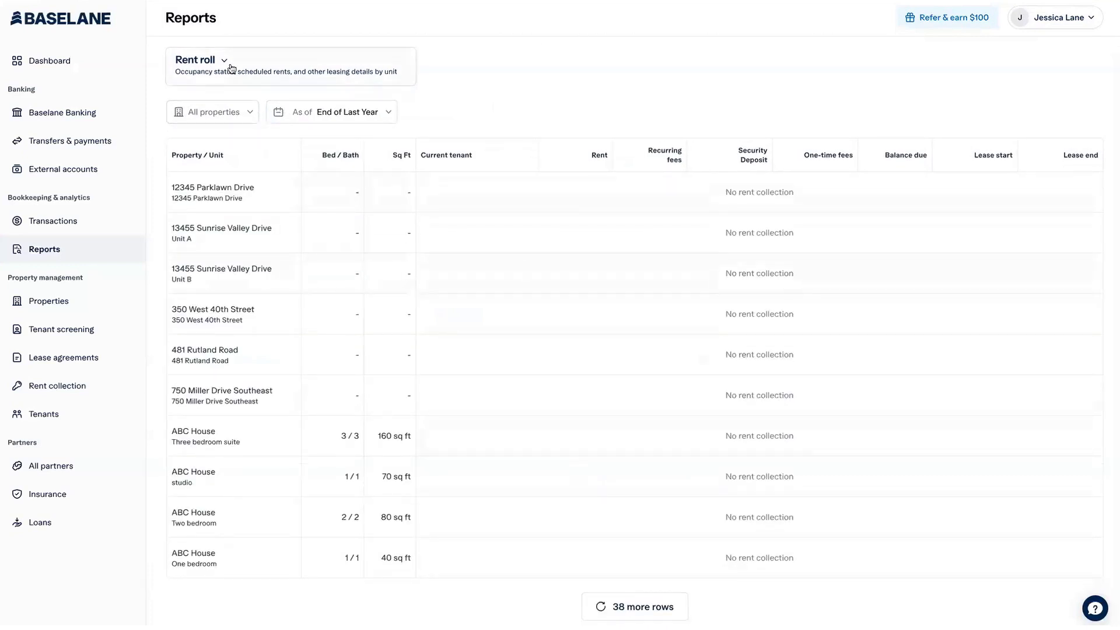
left_click(276, 57)
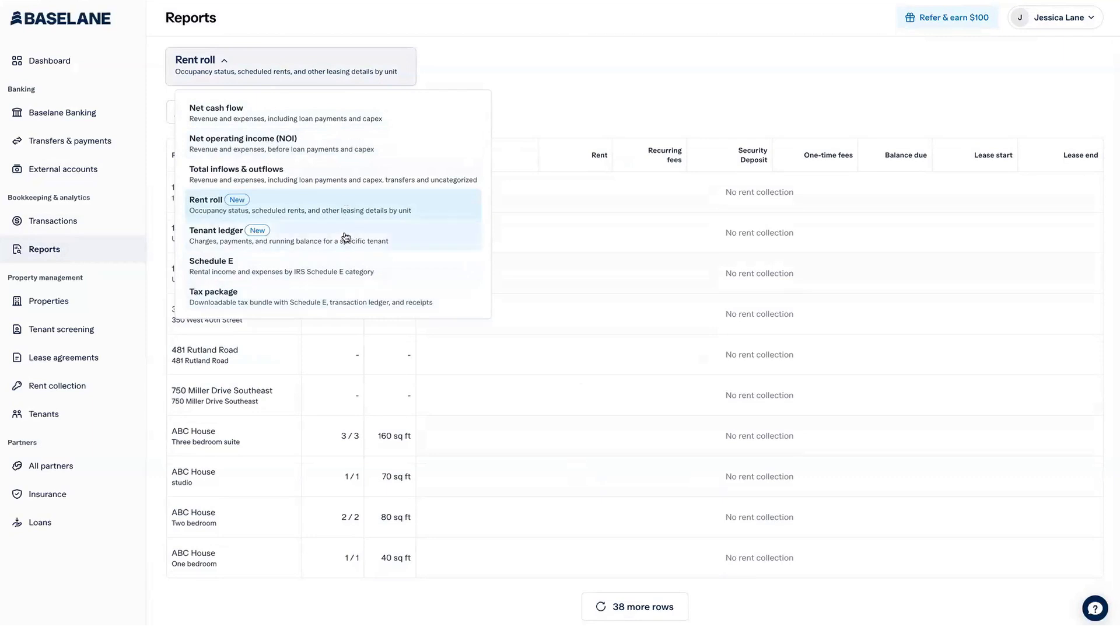
left_click(325, 7)
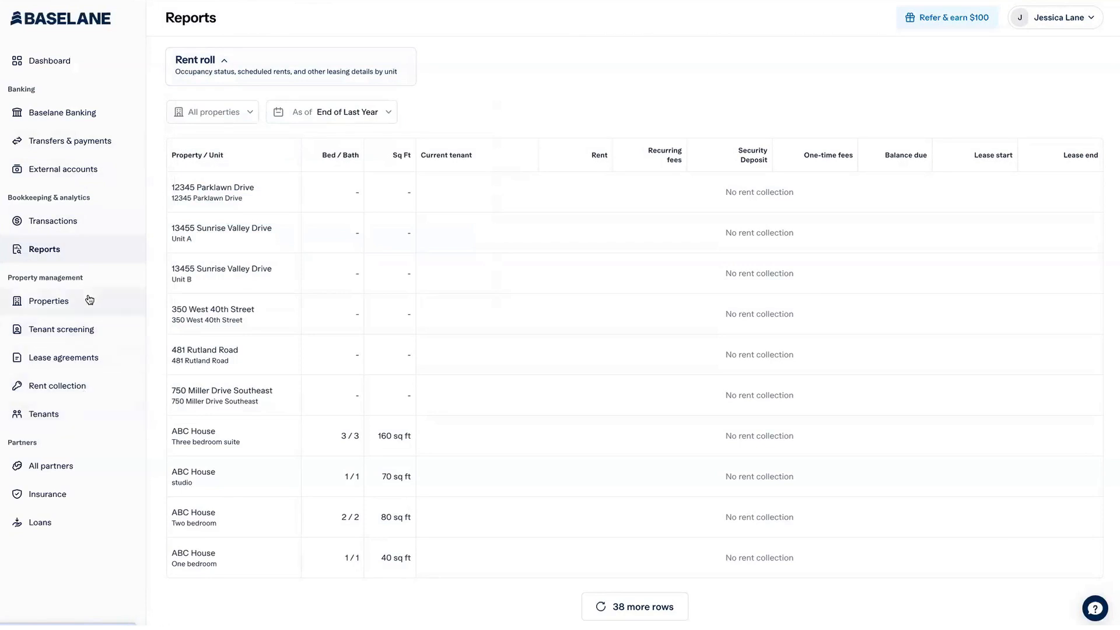
- Set up a new tenant screening for Urban Heights Apartments, Unit 2, with a rent of $1,000, and continue to the reporting options
left_click(97, 332)
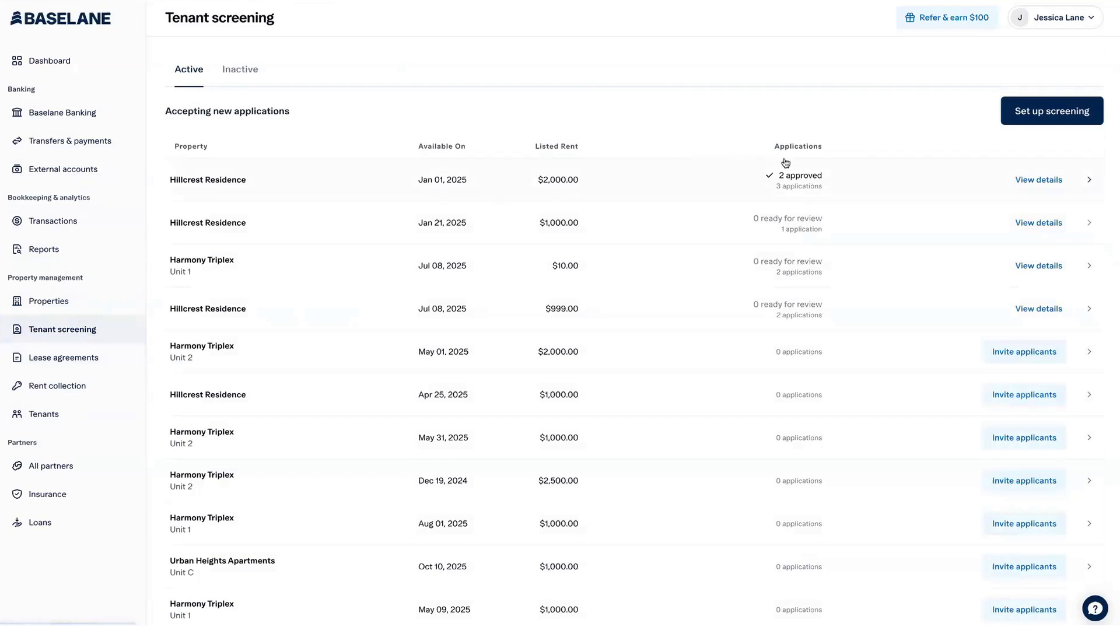
left_click(1033, 110)
left_click(958, 78)
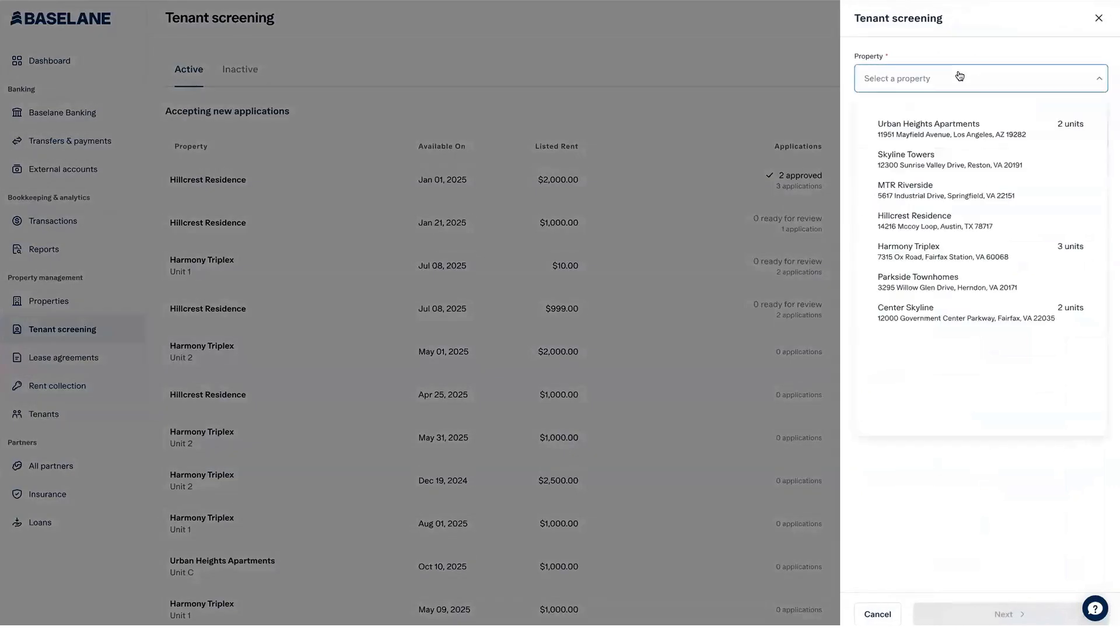
left_click(939, 137)
left_click(939, 138)
left_click(933, 201)
left_click(1014, 187)
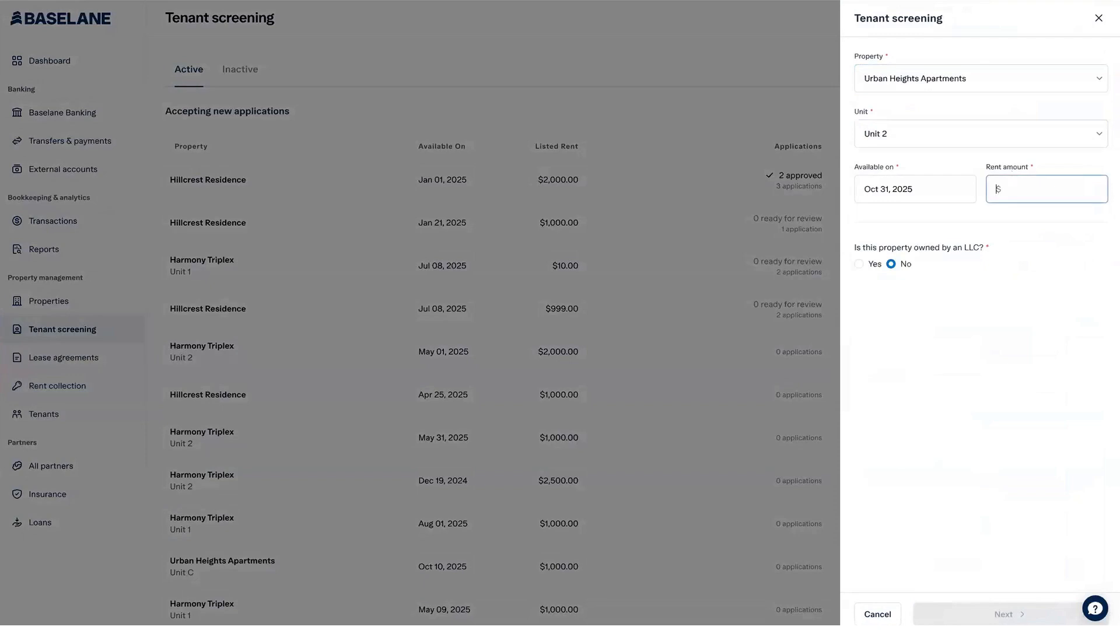
type("1000")
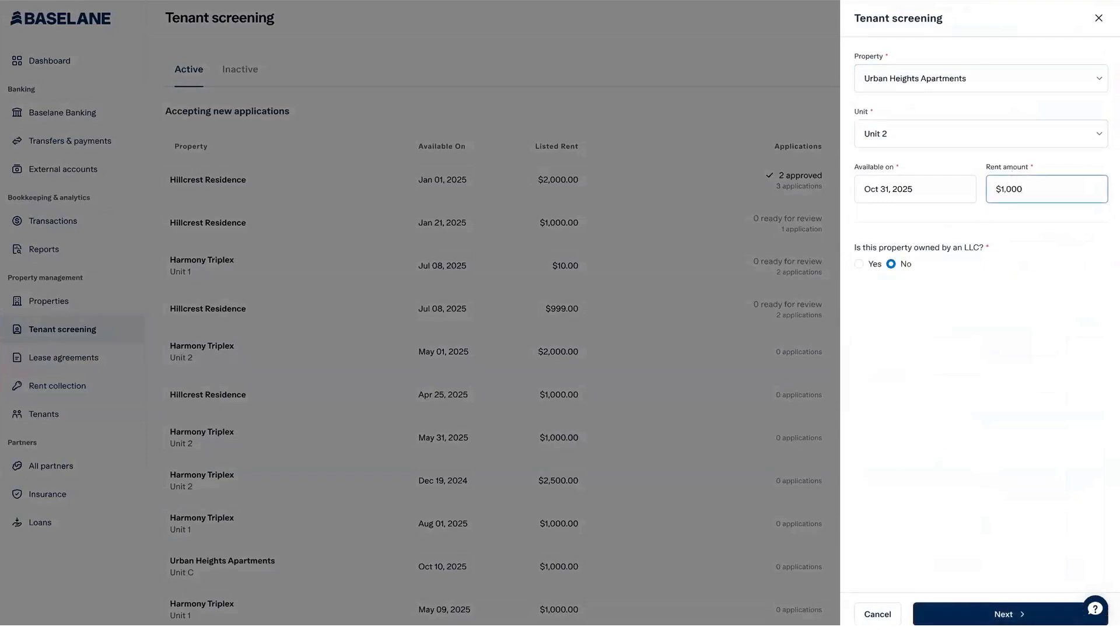
left_click(970, 614)
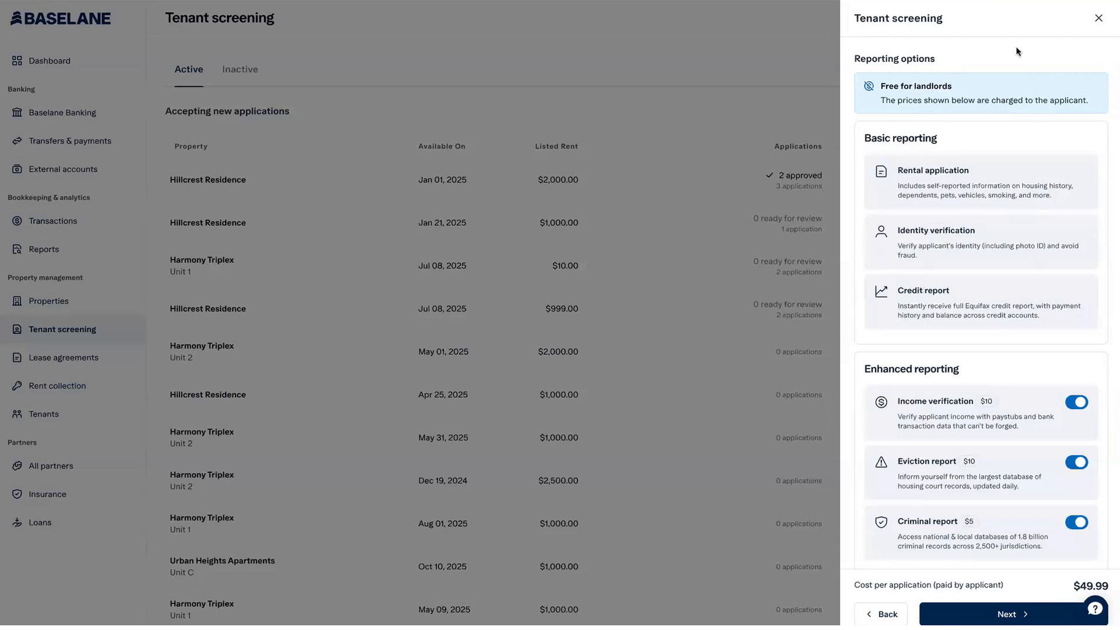
- Turn the income verification, eviction report and criminal report options off and back on
left_click(1076, 403)
left_click(1078, 462)
left_click(1084, 523)
left_click(1077, 402)
left_click(1077, 462)
left_click(1079, 522)
- Continue to the review, accept all three screening acknowledgements and start the screening for Unit 2
left_click(963, 608)
left_click(859, 264)
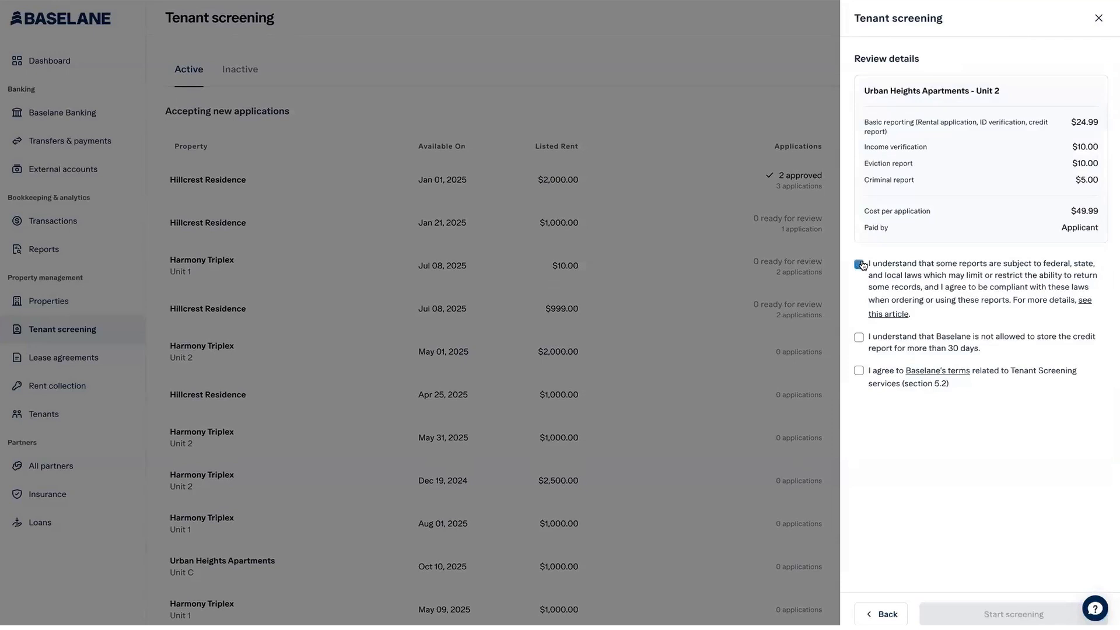
left_click(858, 338)
left_click(859, 372)
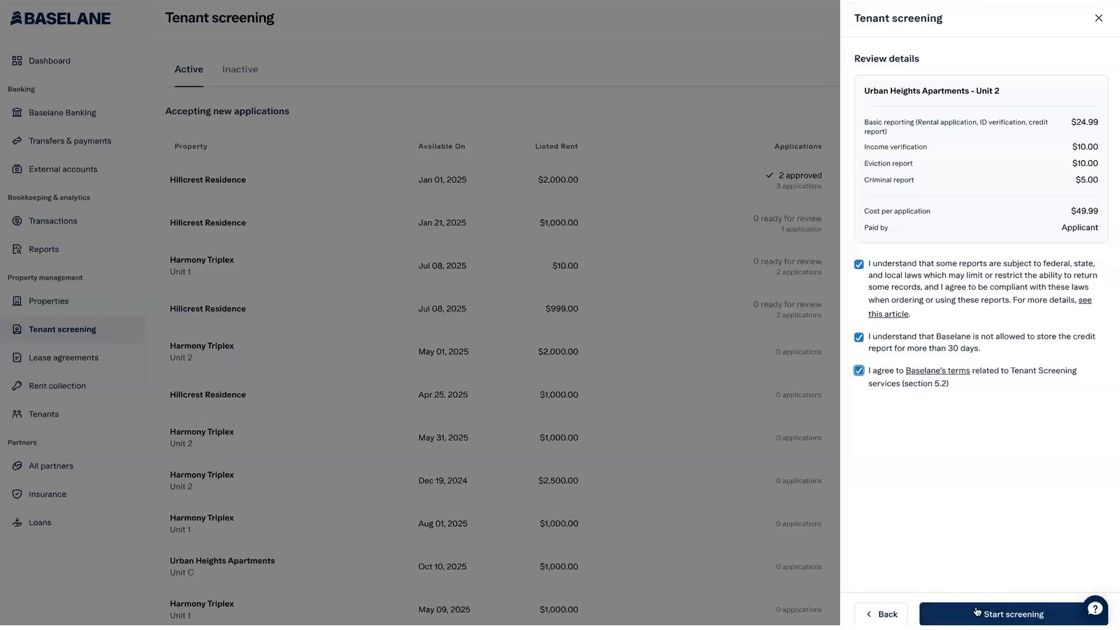
left_click(933, 612)
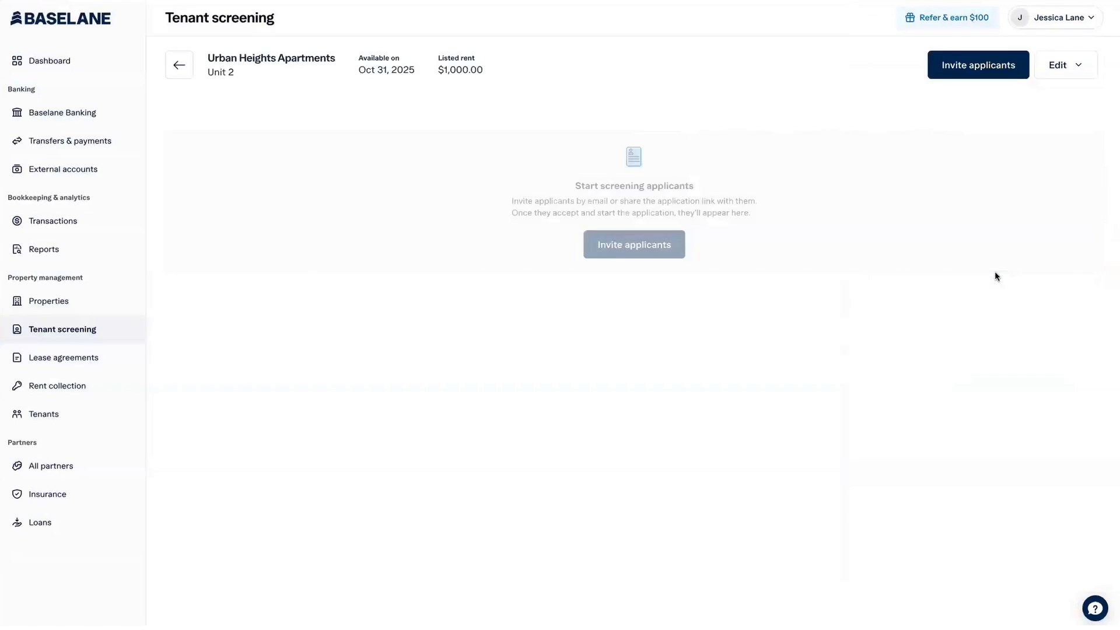
- View the applicant invitation options for Urban Heights Apartments, Unit 2, close them and return to the screening list
left_click(659, 245)
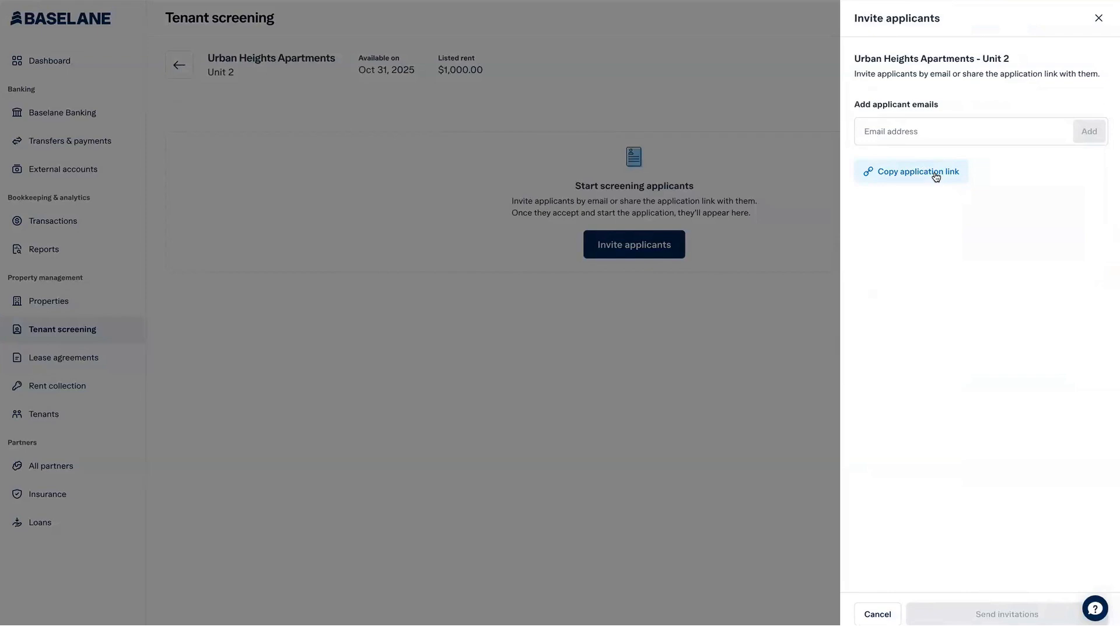
left_click(1097, 21)
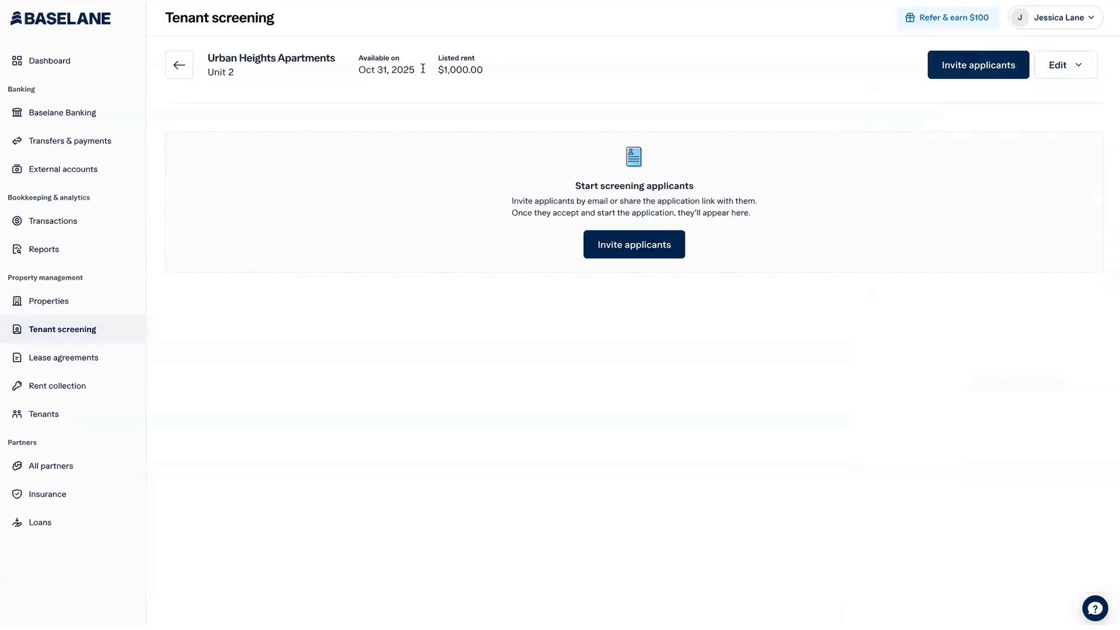
left_click(178, 66)
- Start a screening setup for Skyline Towers with a rent of $1,000 and no LLC ownership, and open the sample report from the reporting options
left_click(1024, 112)
left_click(990, 87)
left_click(1020, 166)
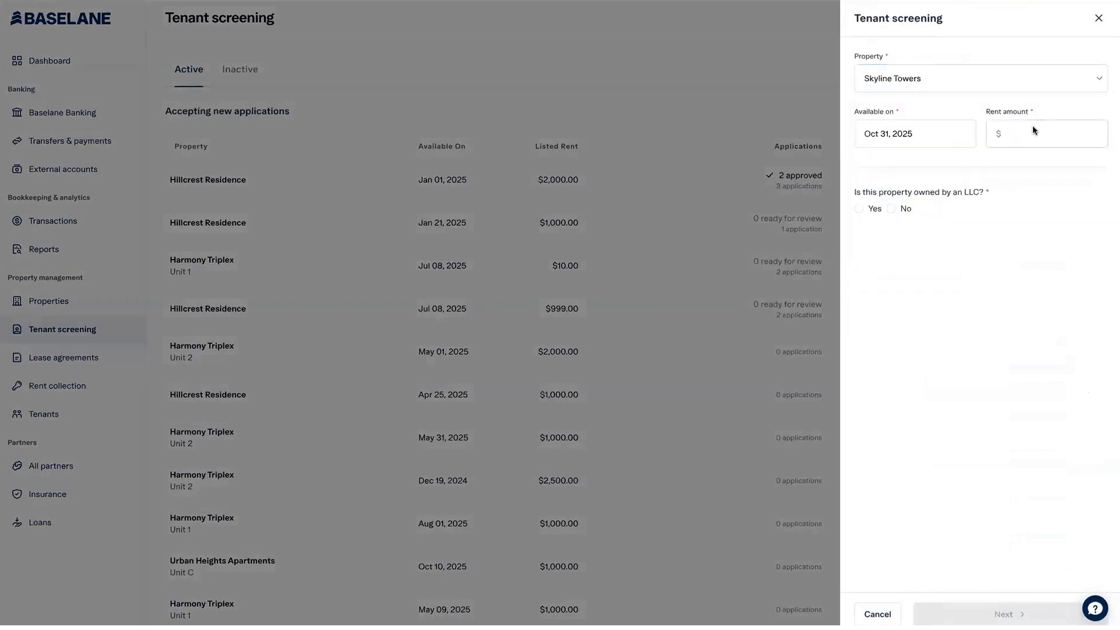
left_click(1033, 128)
type("1,000")
left_click(891, 209)
left_click(939, 611)
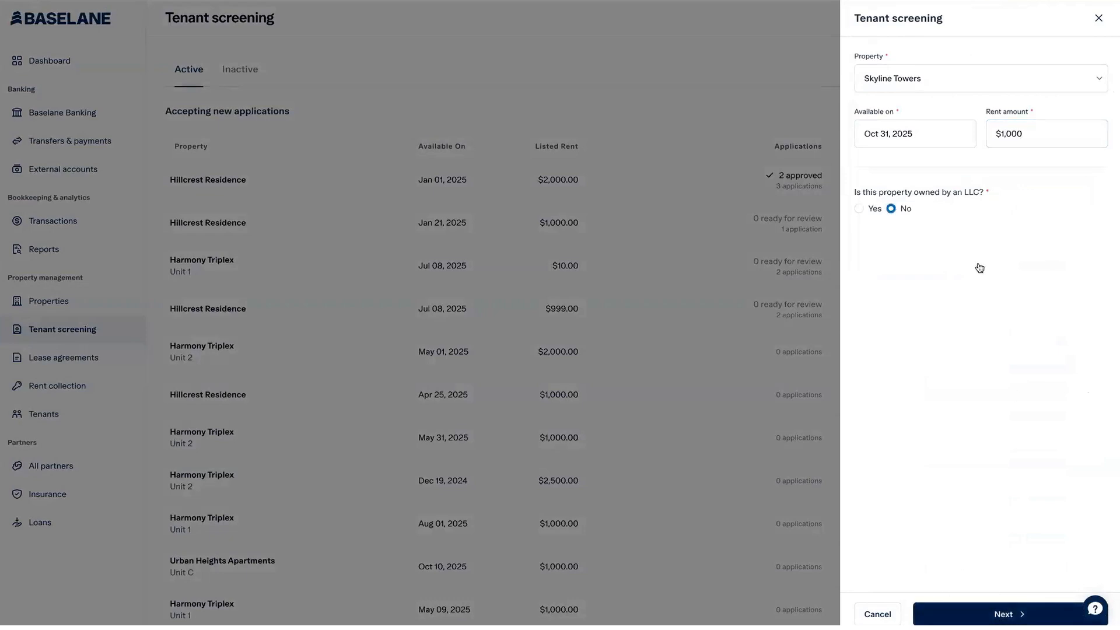
scroll(979, 261, "down", 1)
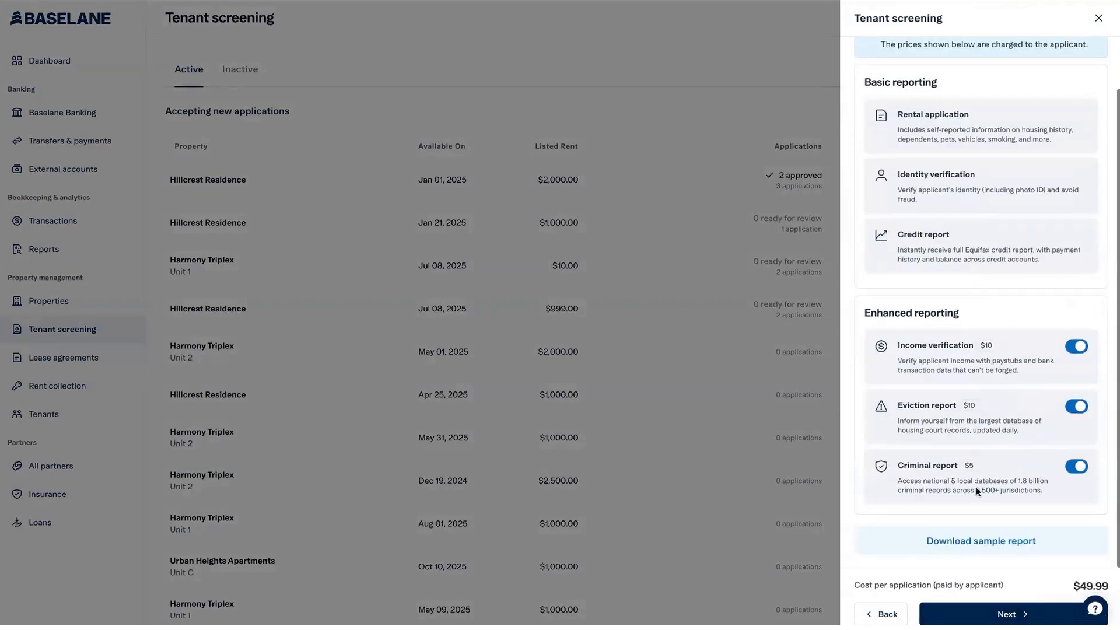
left_click(959, 537)
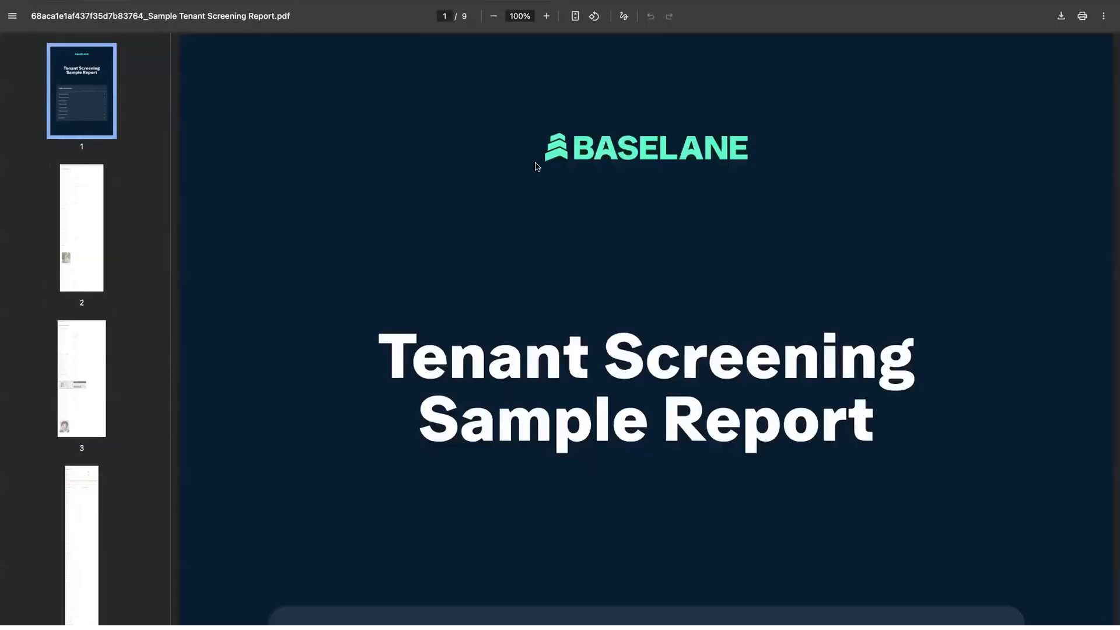
- Examine the rental application section of the sample report, from basic information through dependents, emergency contacts, pets and vehicles
left_click(81, 201)
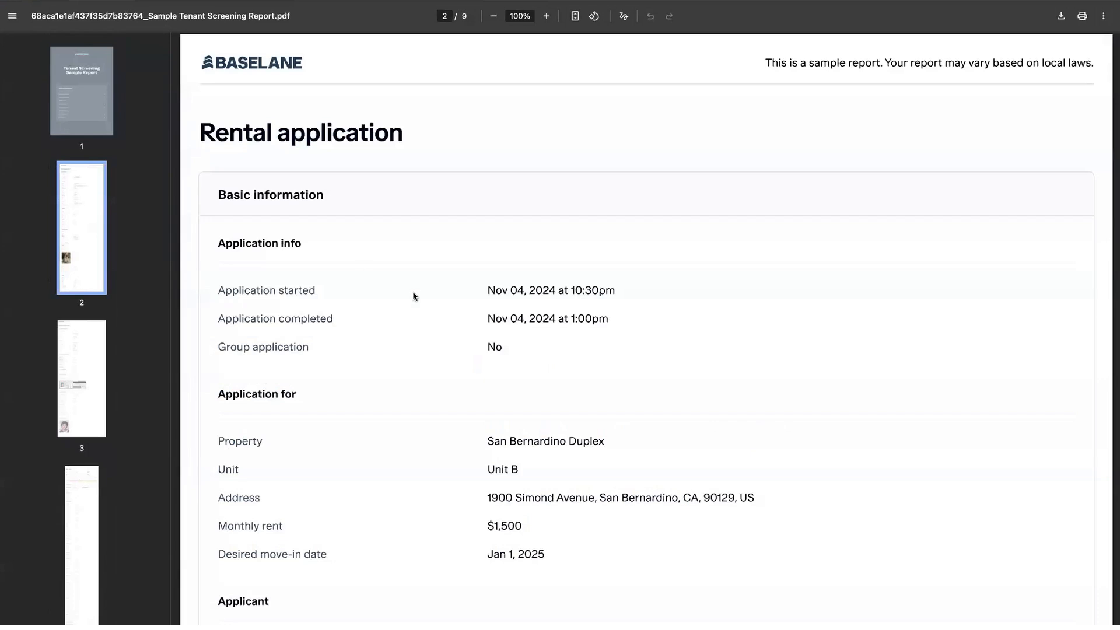
scroll(413, 296, "down", 10)
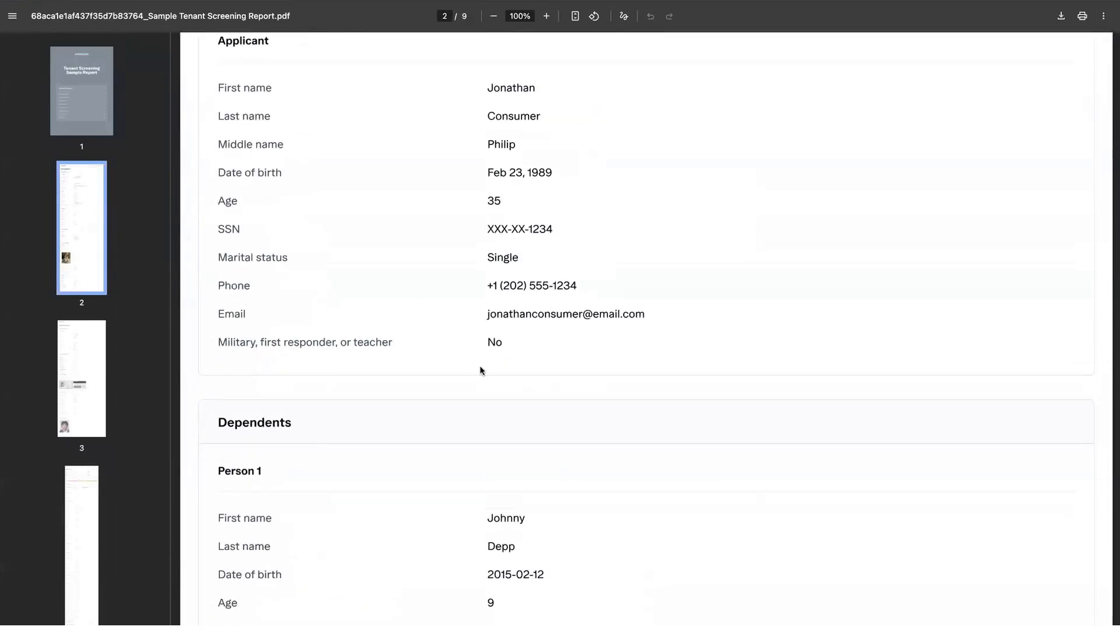
scroll(480, 370, "down", 6)
scroll(481, 370, "down", 3)
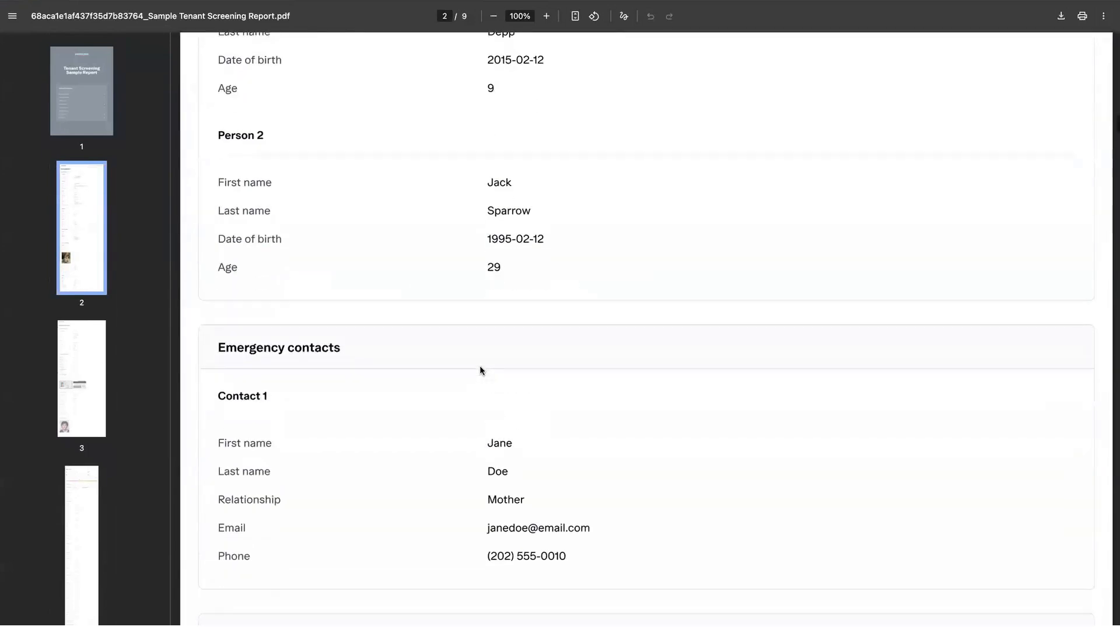
scroll(480, 369, "down", 5)
scroll(479, 372, "down", 4)
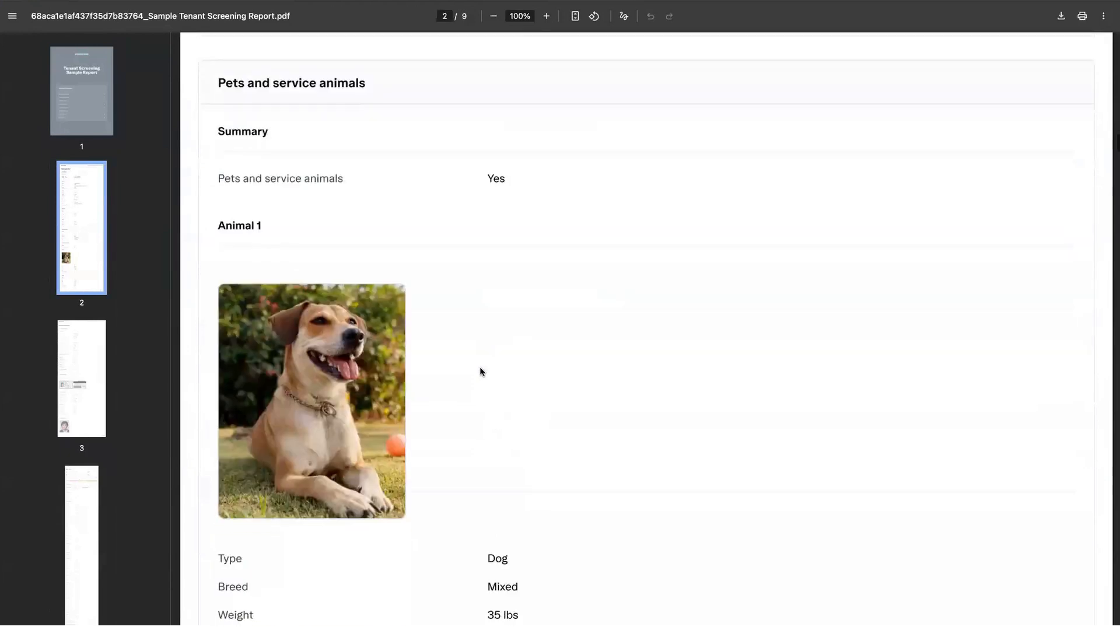
scroll(479, 372, "down", 1)
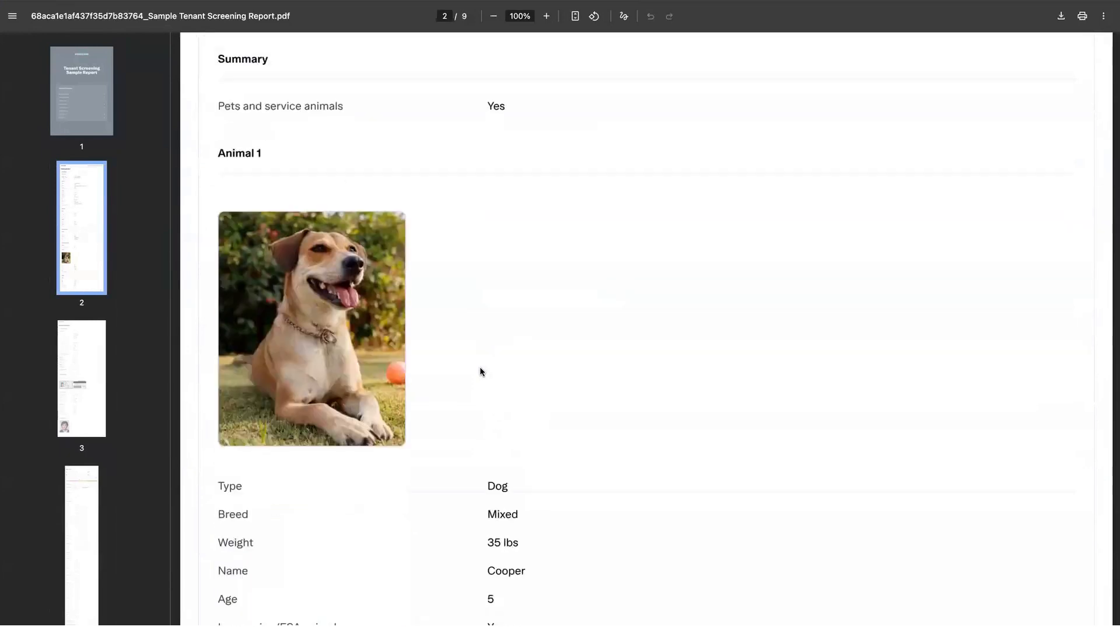
scroll(480, 371, "down", 5)
scroll(479, 371, "down", 6)
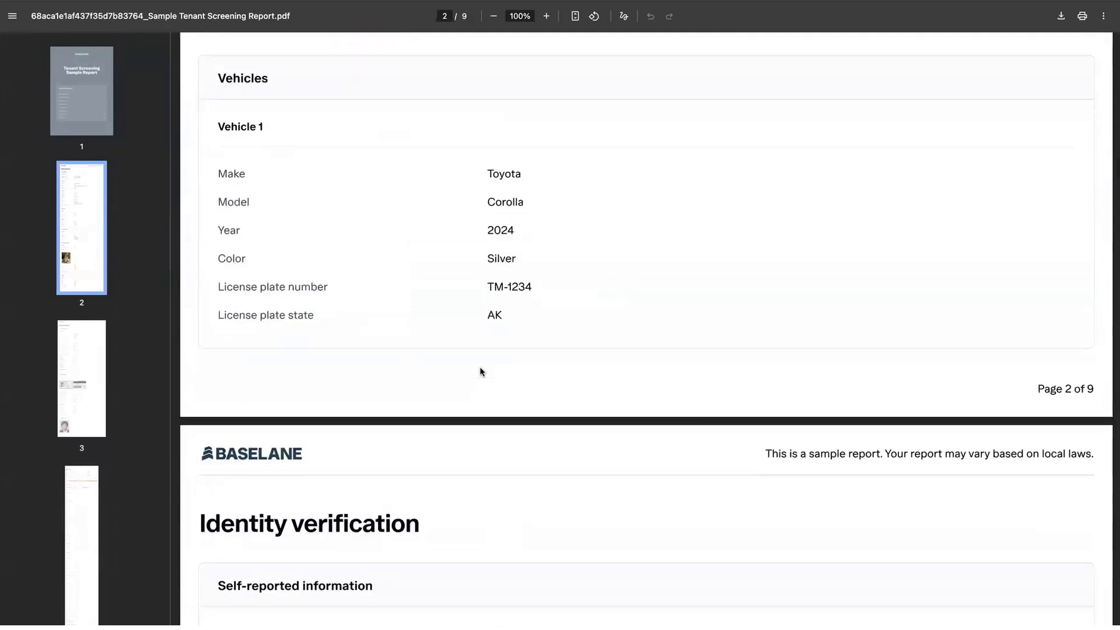
- Examine the identity verification and credit report sections of the sample tenant screening report
scroll(479, 372, "down", 3)
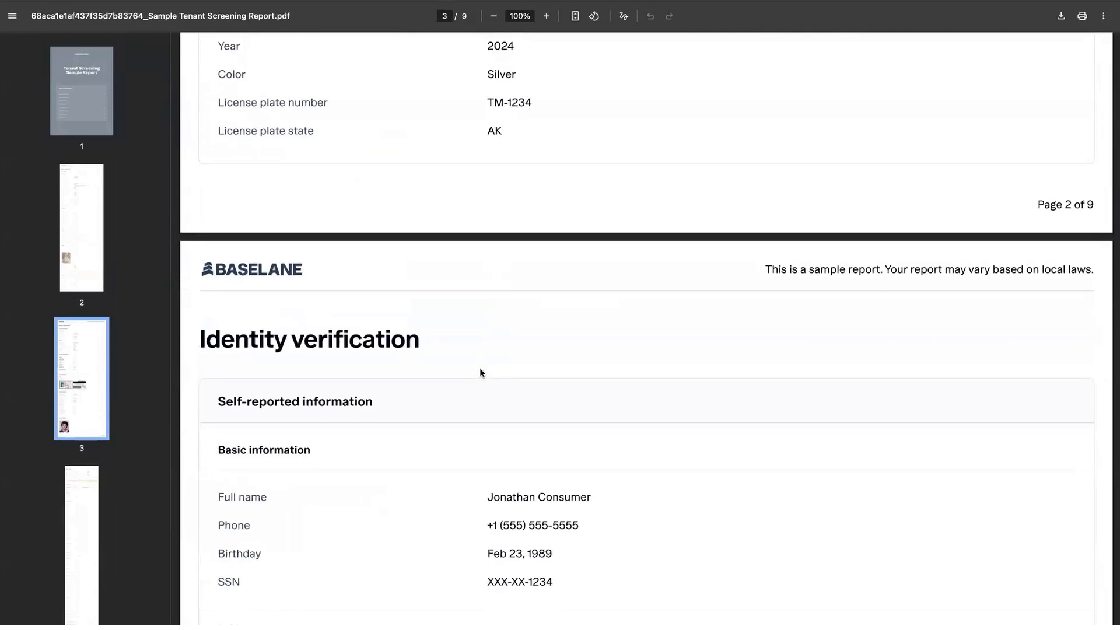
scroll(480, 372, "down", 3)
scroll(412, 408, "down", 10)
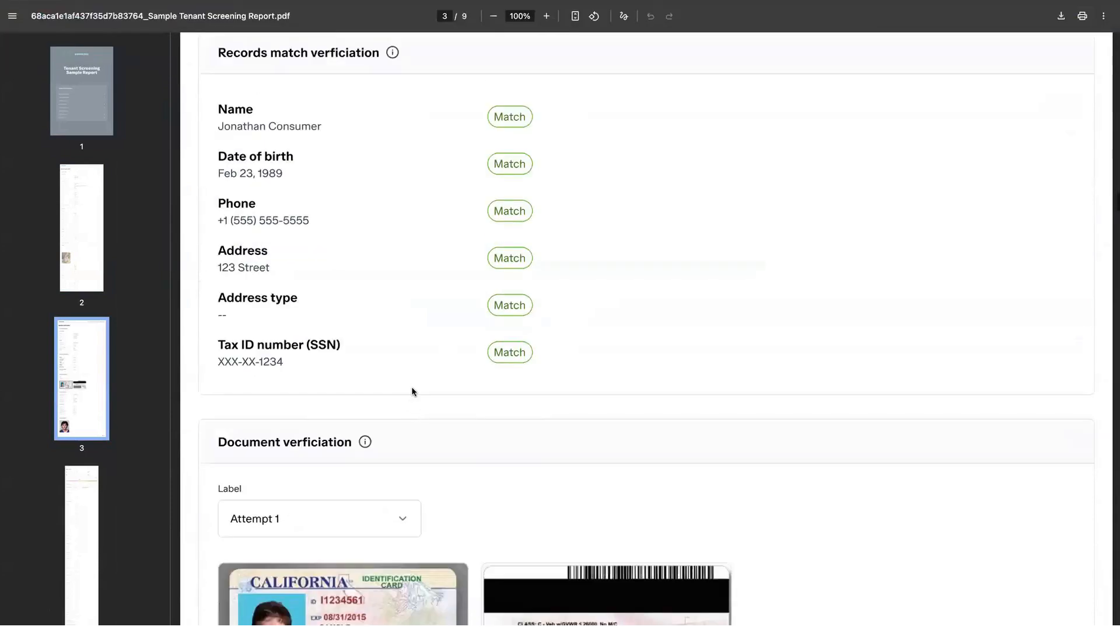
scroll(413, 405, "down", 12)
scroll(413, 405, "down", 12)
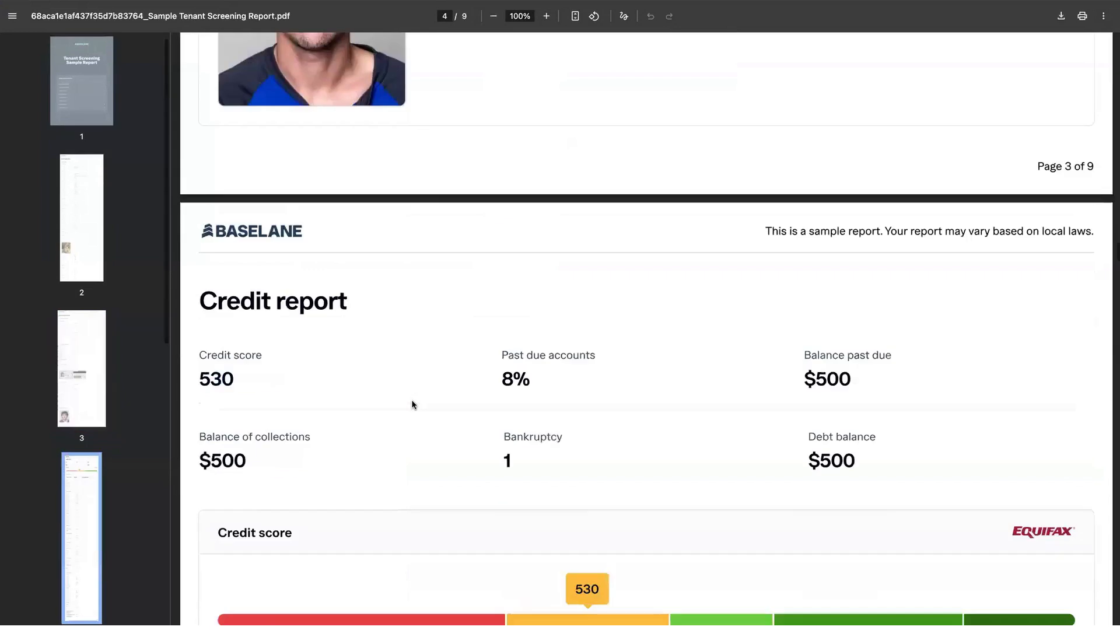
scroll(413, 405, "down", 10)
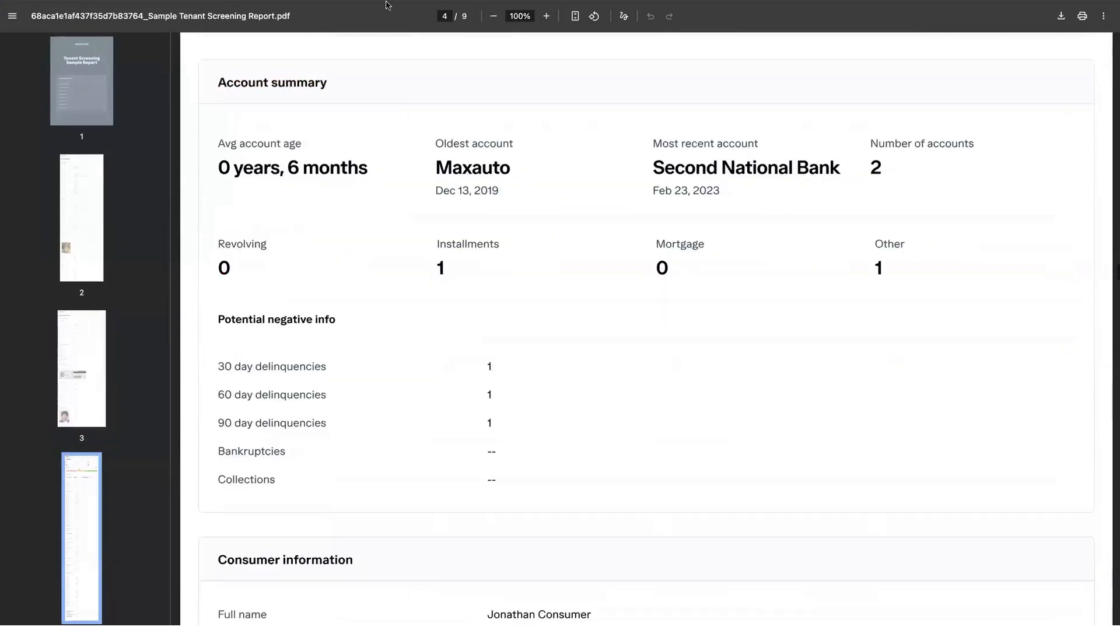
- Return to Baselane, close the Skyline Towers screening setup and look through the inactive screenings
left_click(166, 24)
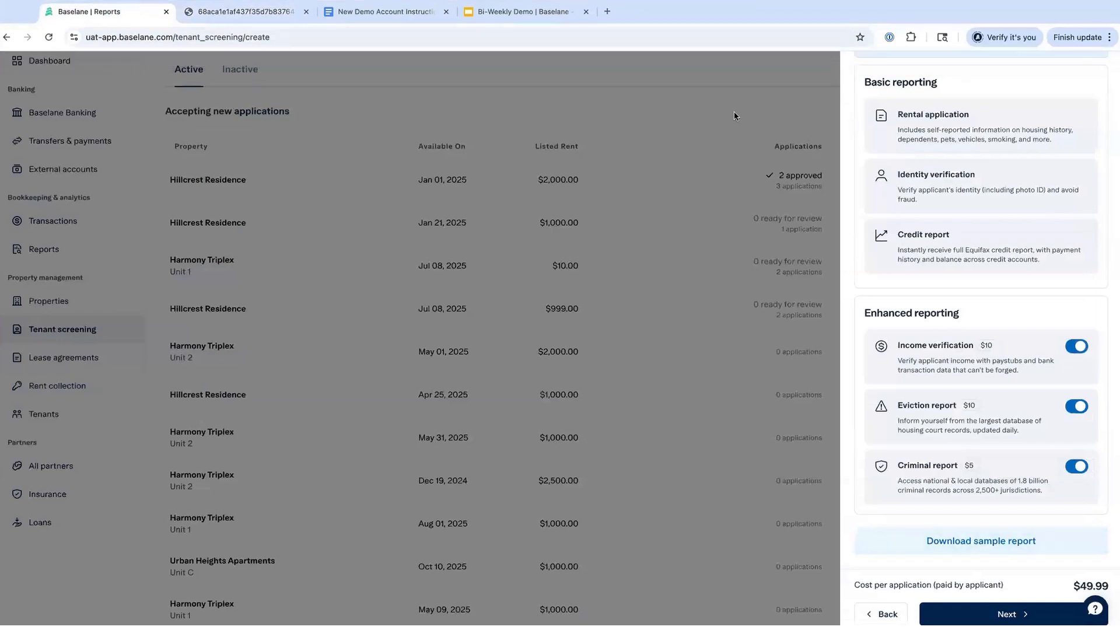
left_click(734, 111)
left_click(233, 69)
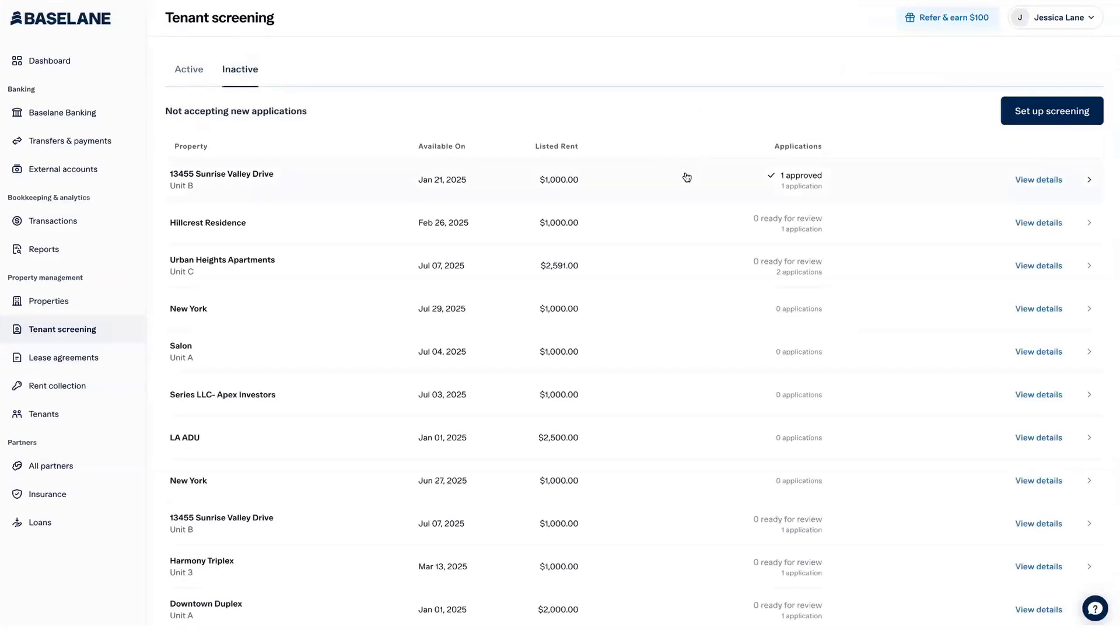
scroll(653, 375, "down", 1)
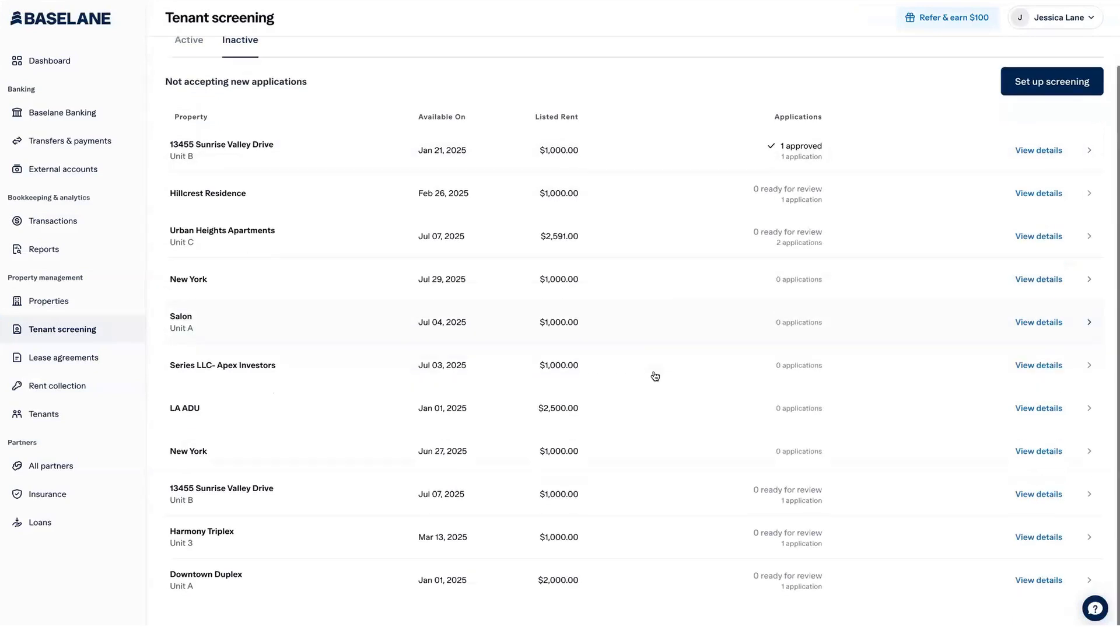
scroll(683, 283, "up", 1)
- Open the approved applicant's report in the inactive Unit B screening available Jan 21, 2025, and review its approval notice, summary and rental application
left_click(683, 197)
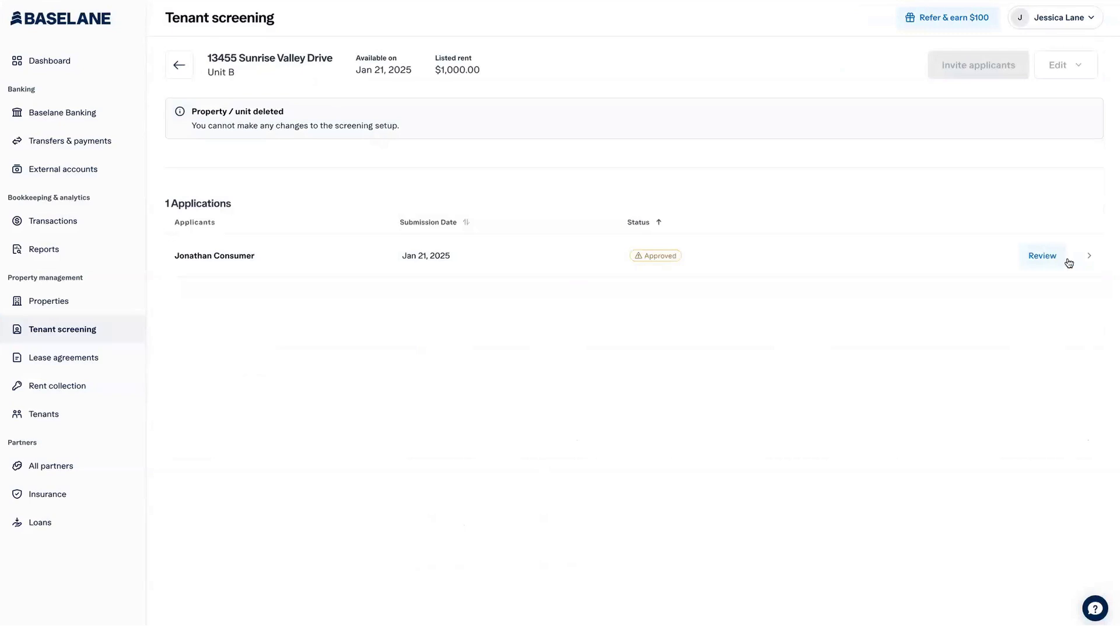
left_click(1043, 255)
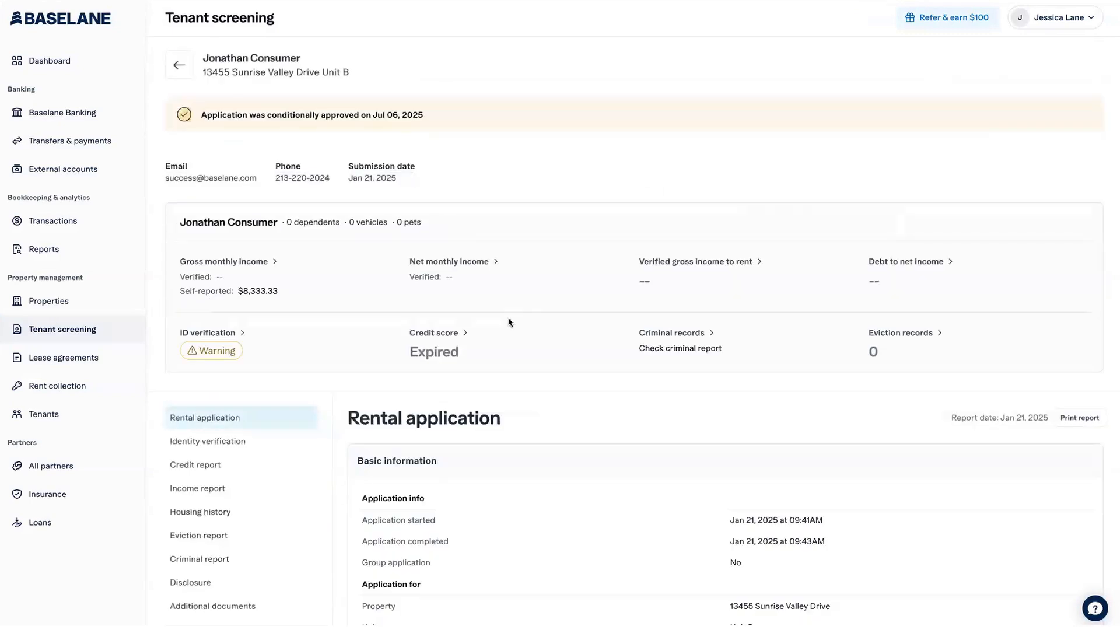
left_click_drag(438, 114, 201, 115)
scroll(401, 374, "down", 5)
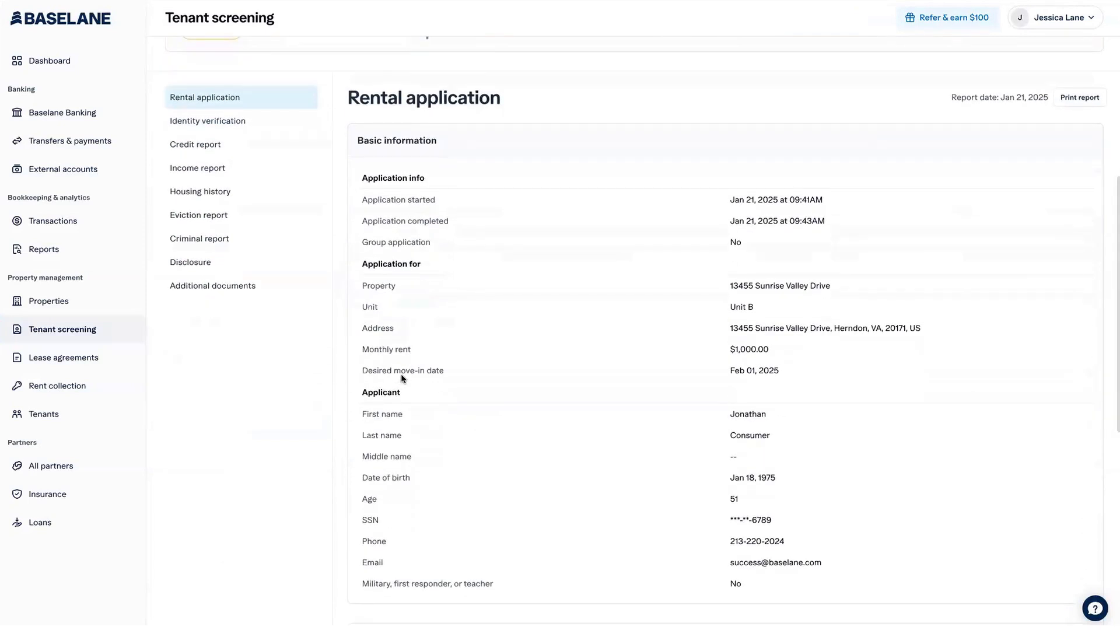
scroll(400, 373, "up", 5)
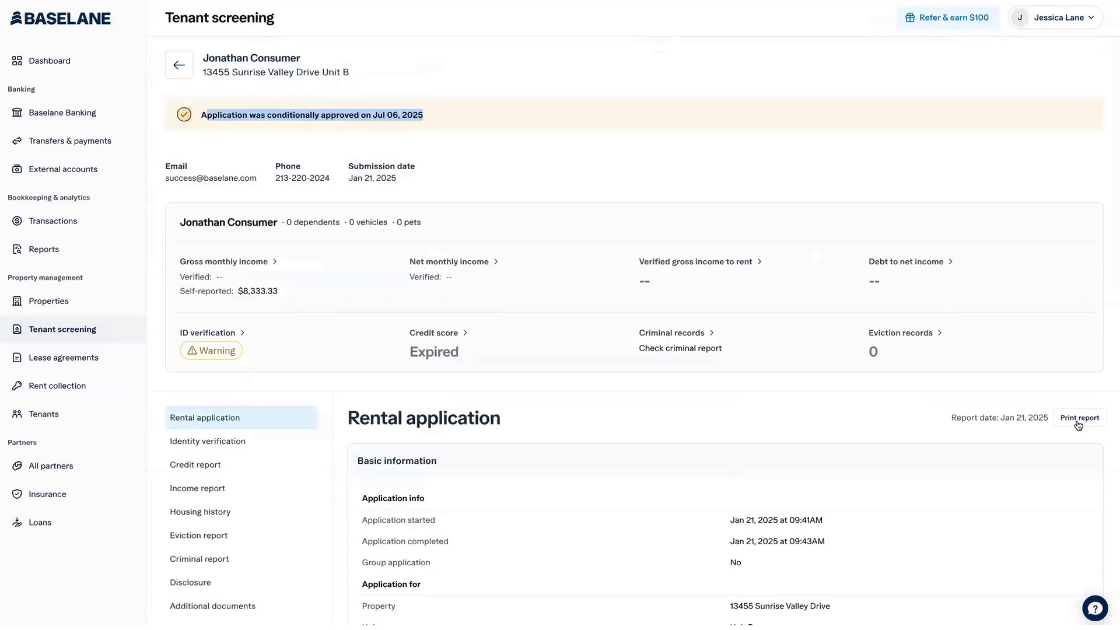
- Go to the lease agreements, view the upload form for a new agreement and close it without saving
left_click(69, 359)
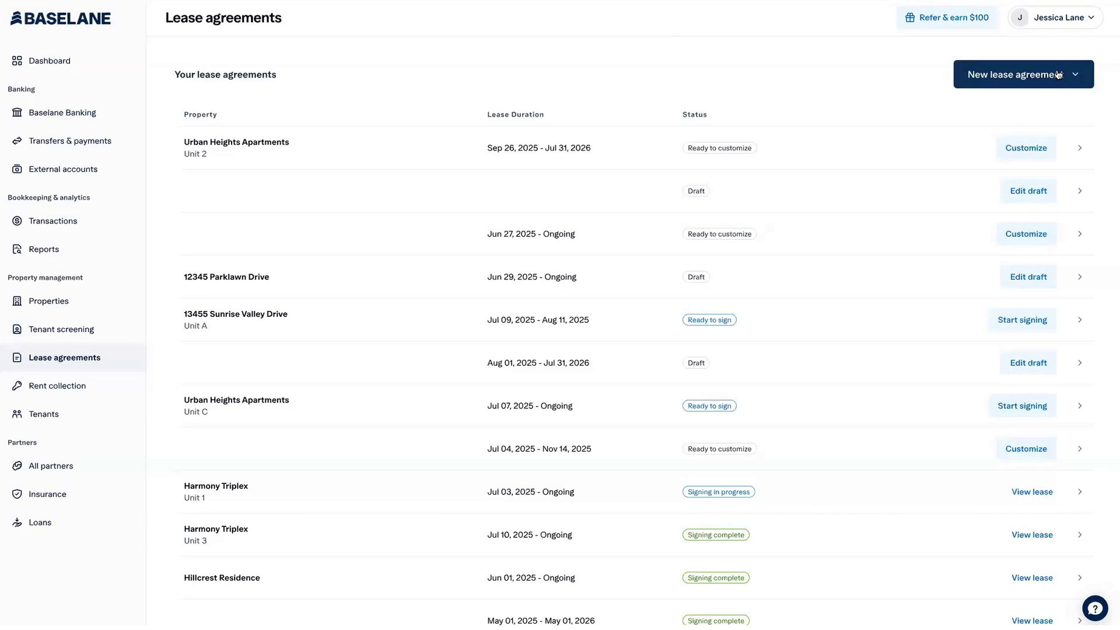
left_click(1059, 74)
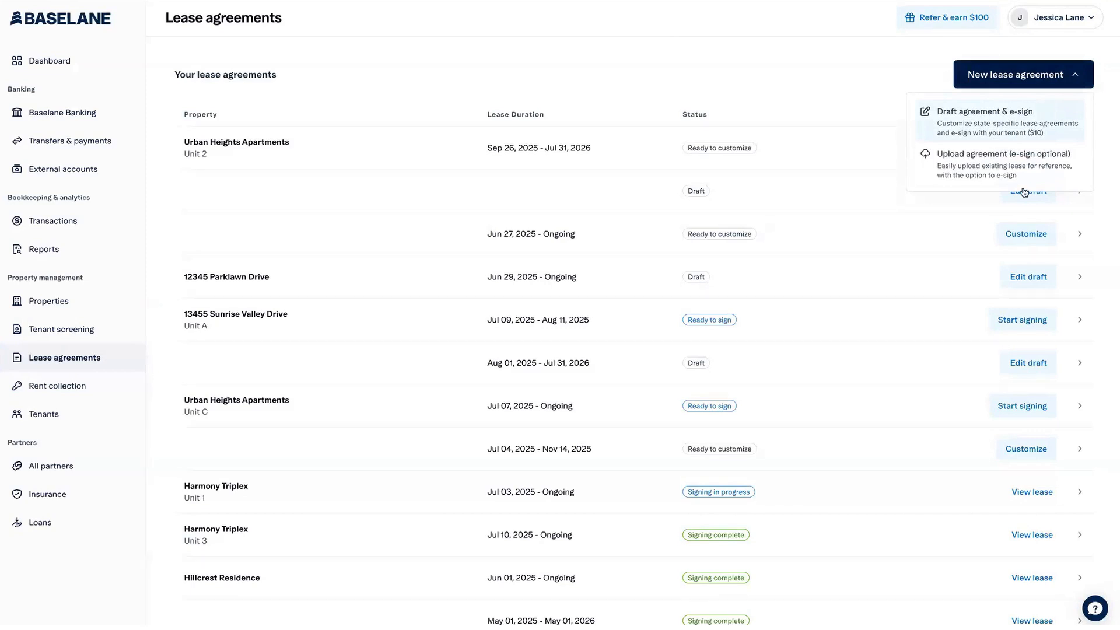
left_click(995, 156)
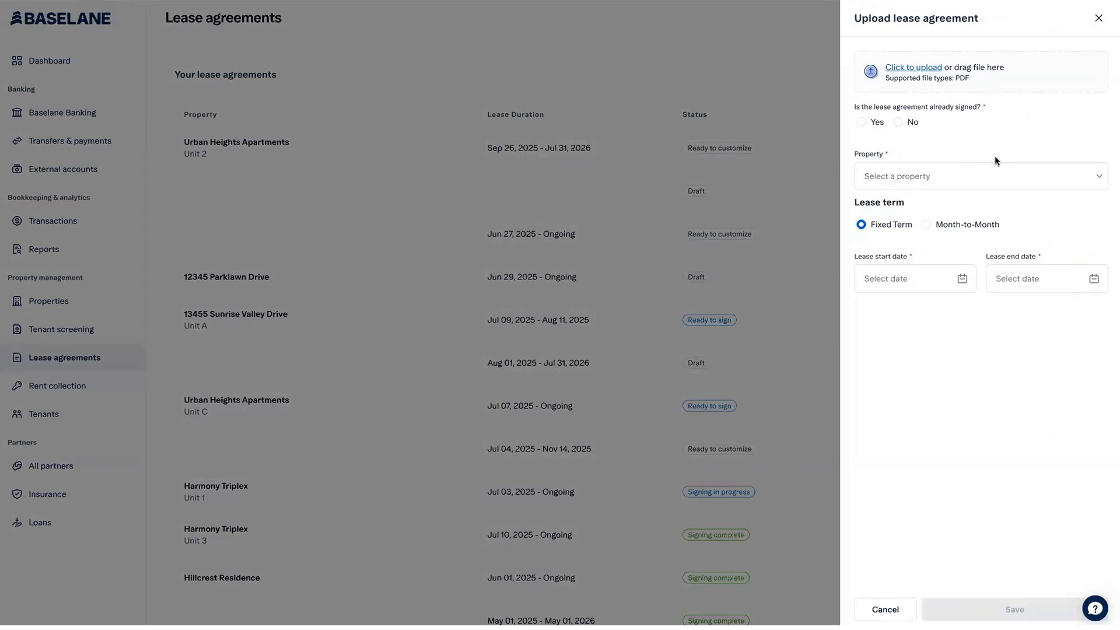
left_click(1099, 19)
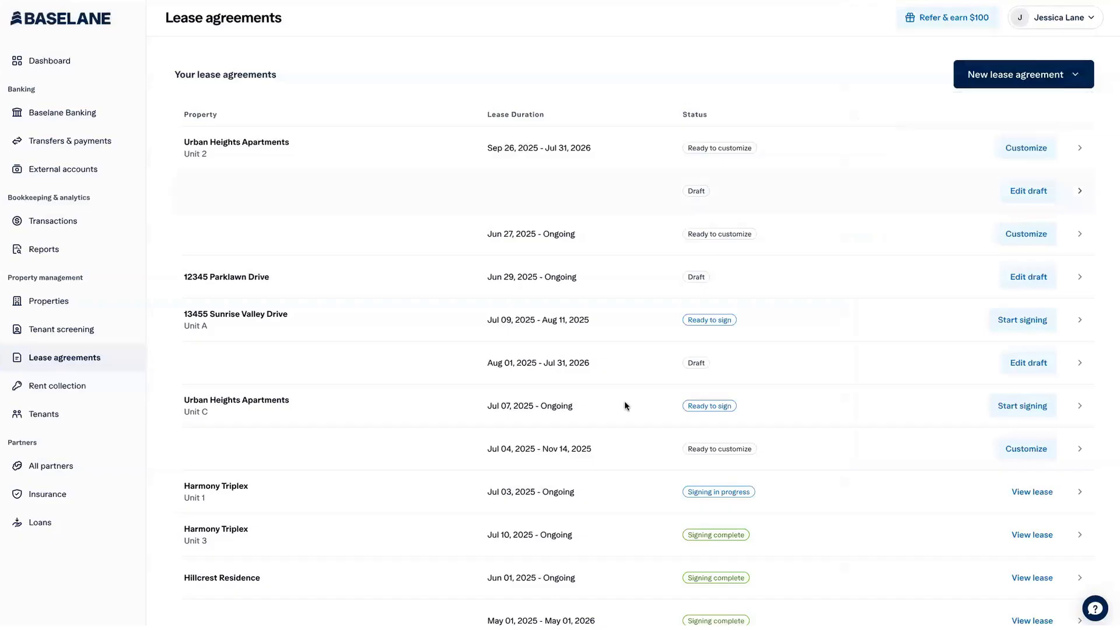
- Open the ready-to-customize lease running Jul 04, 2025 to Nov 14, 2025, view its lease document, and close both the document and the details
scroll(610, 220, "down", 3)
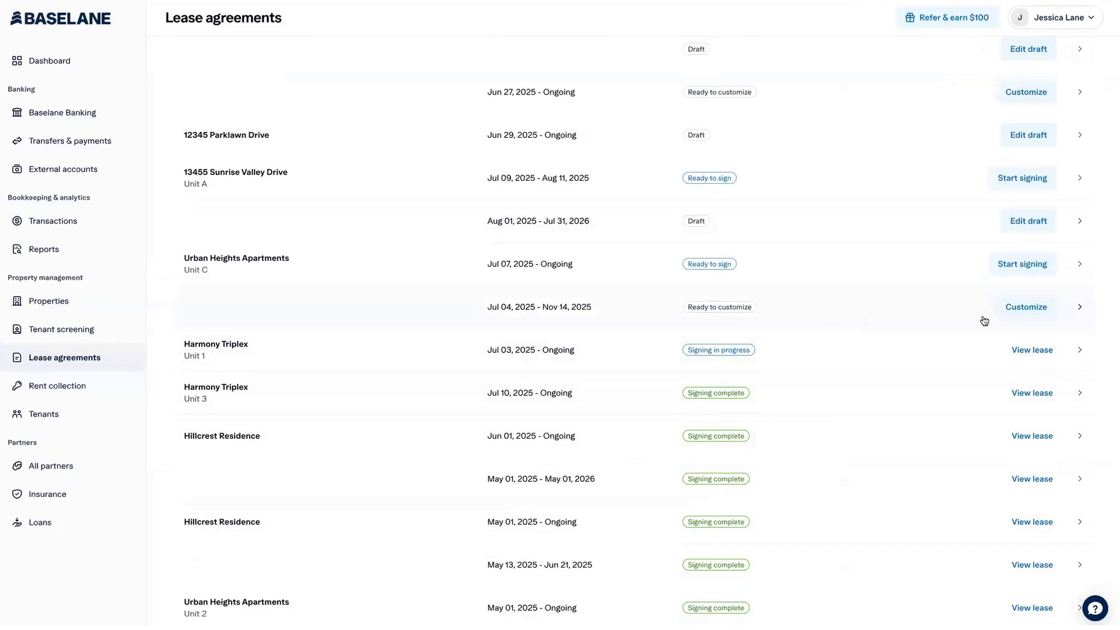
left_click(1024, 311)
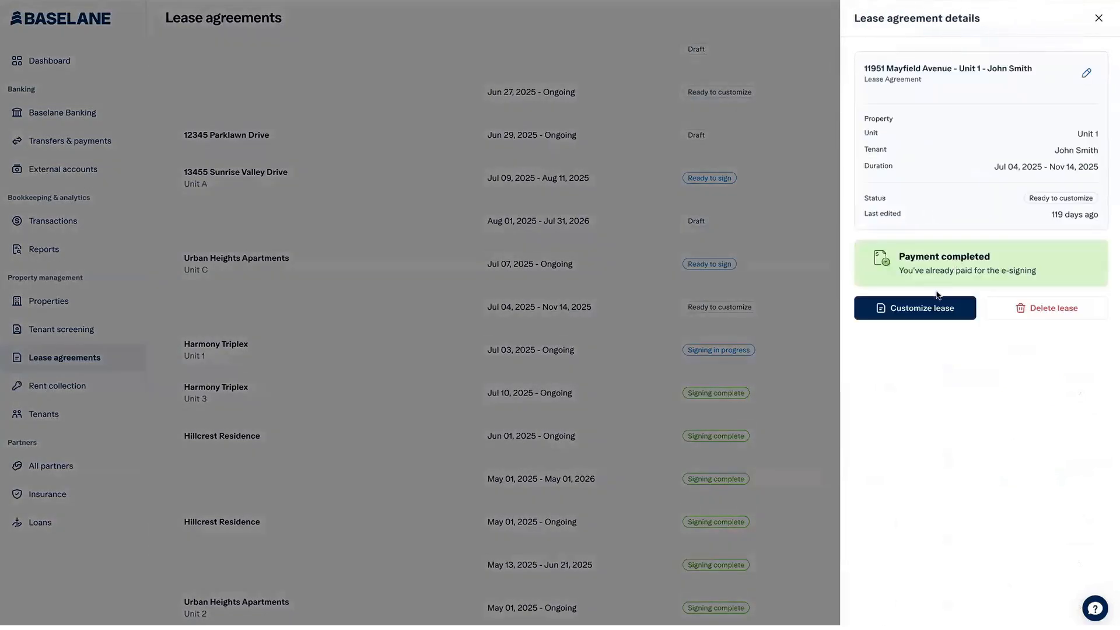
left_click(930, 310)
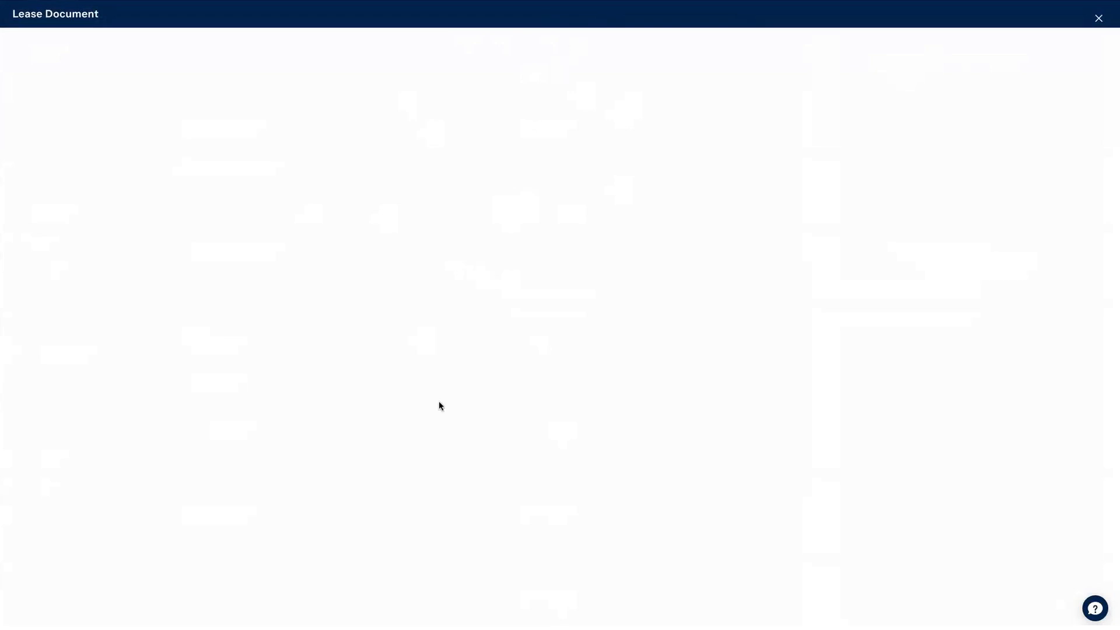
left_click(1099, 17)
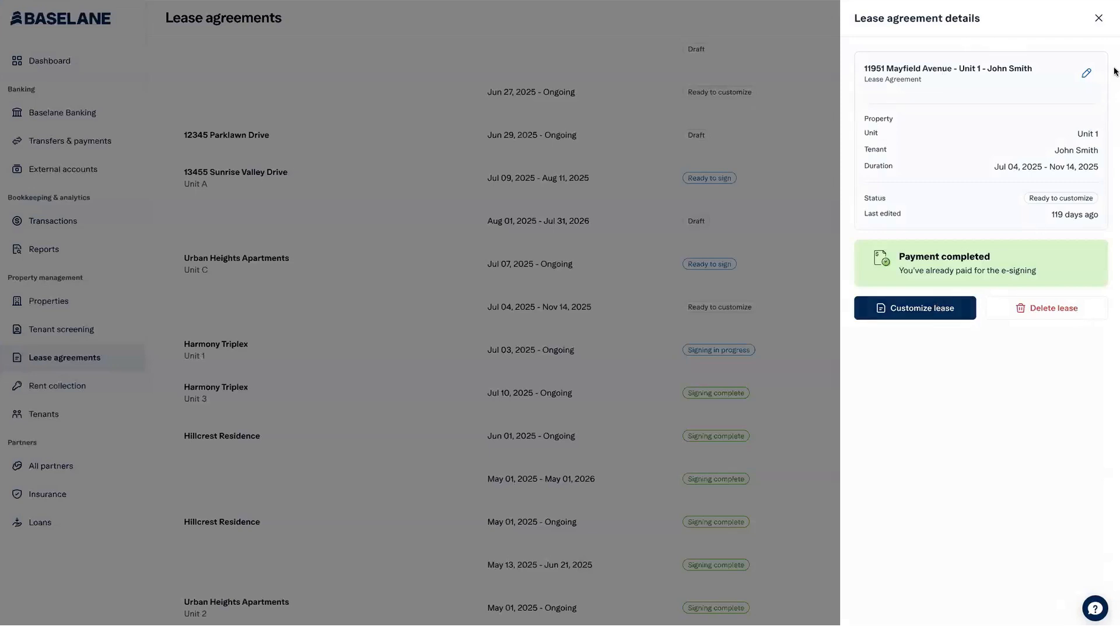
left_click(1098, 18)
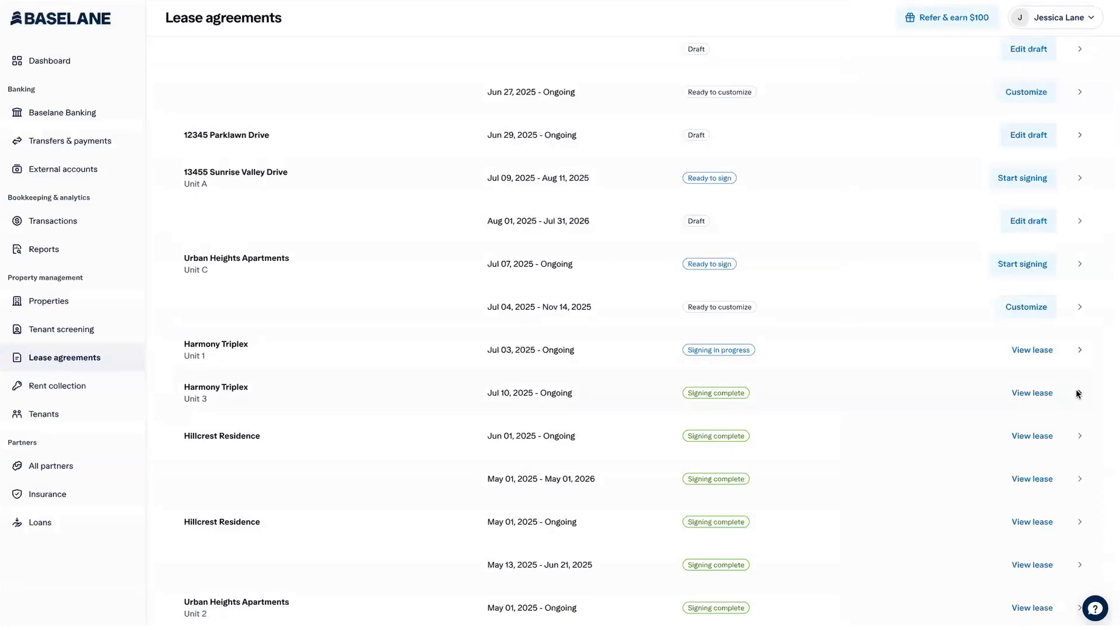
- View and close the details of the signed Harmony Triplex, Unit 3 lease, and go to the rent collection overview
left_click(1044, 394)
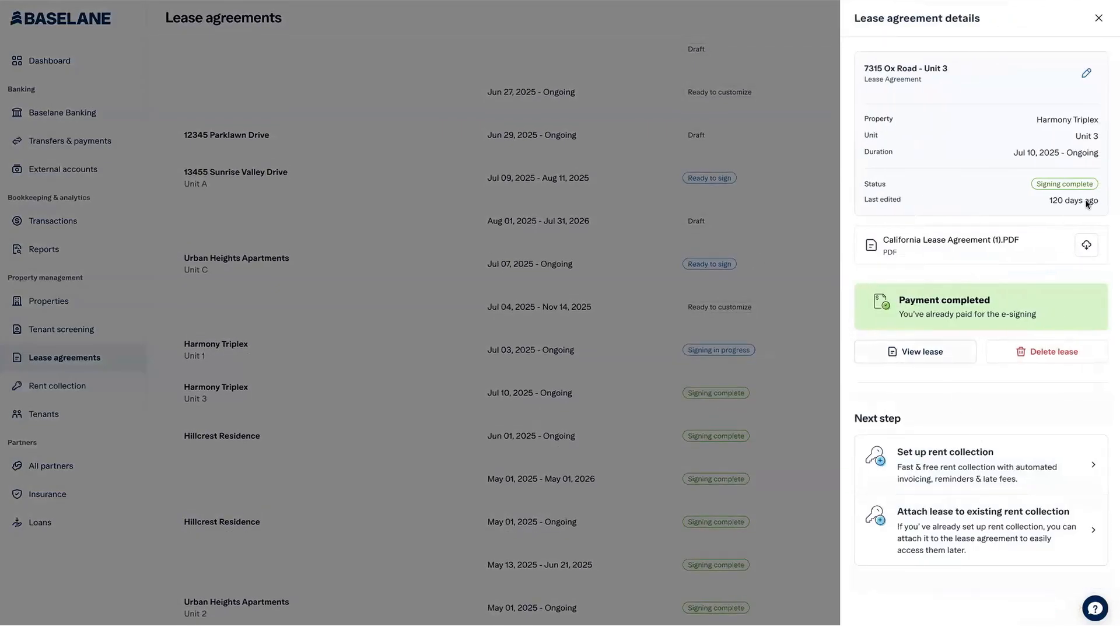
left_click(1100, 19)
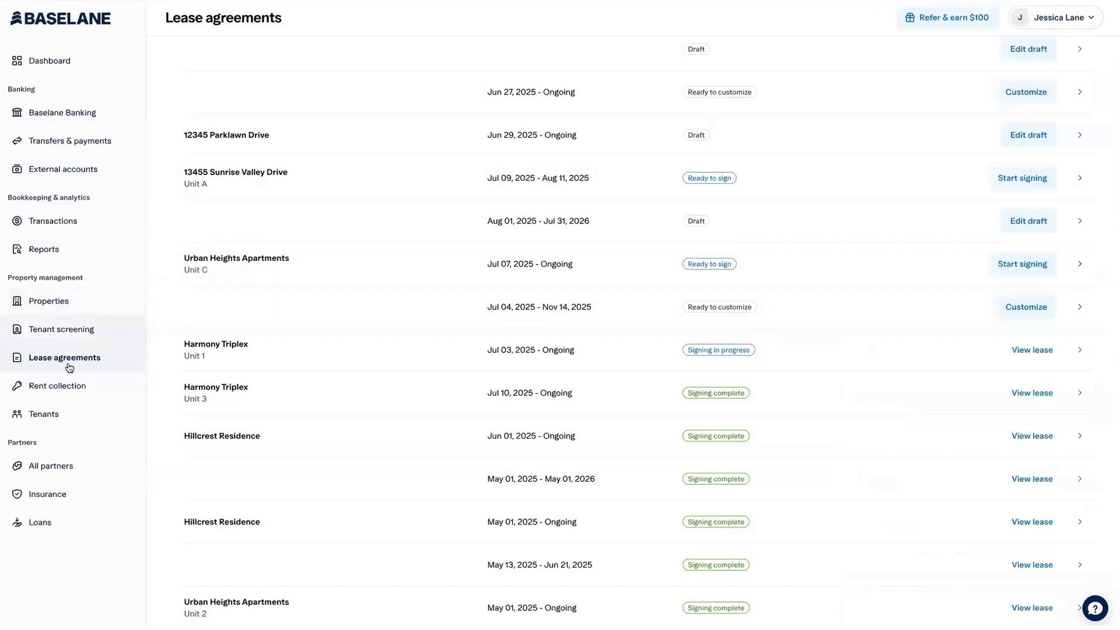
left_click(74, 385)
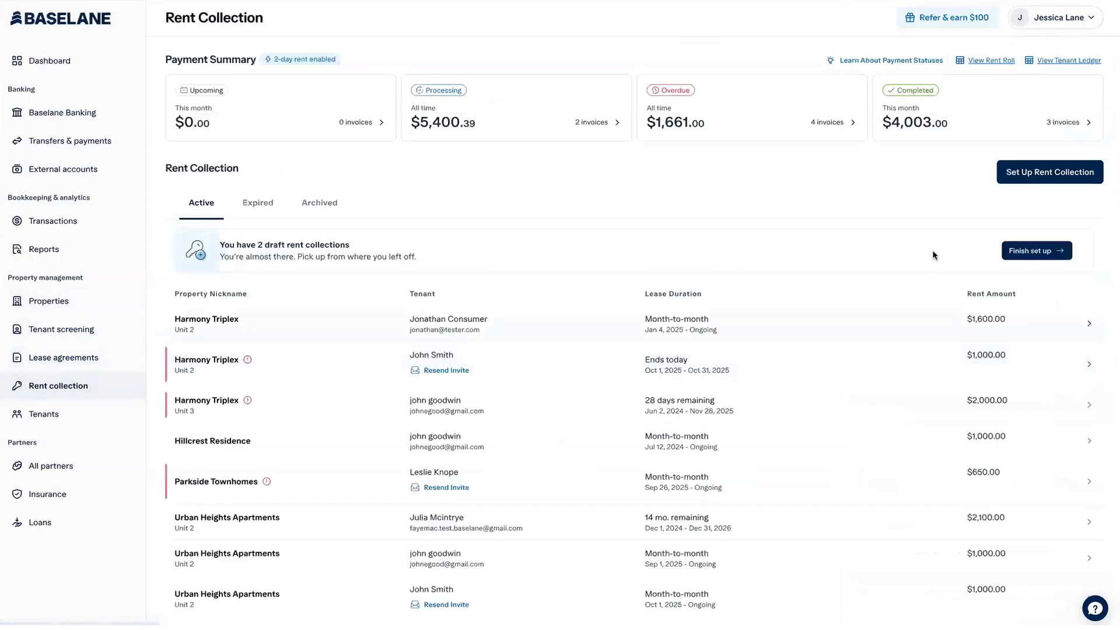
- Start a new rent collection setup for Unit 1 of the three-unit Harmony Triplex property and continue to the rent details
left_click(1041, 176)
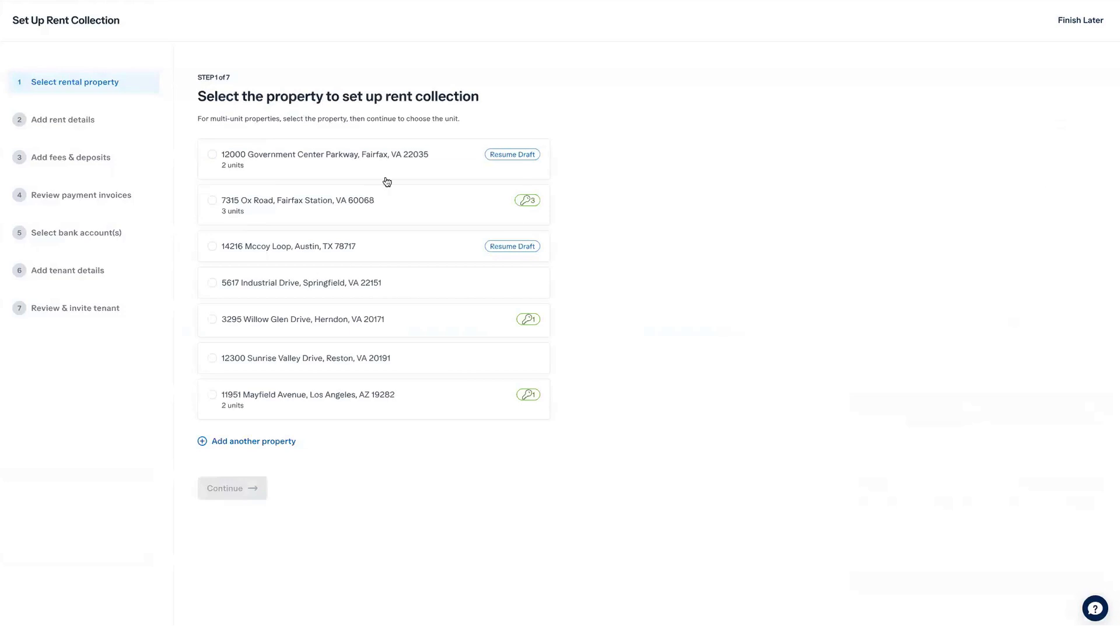
left_click(390, 203)
left_click(228, 487)
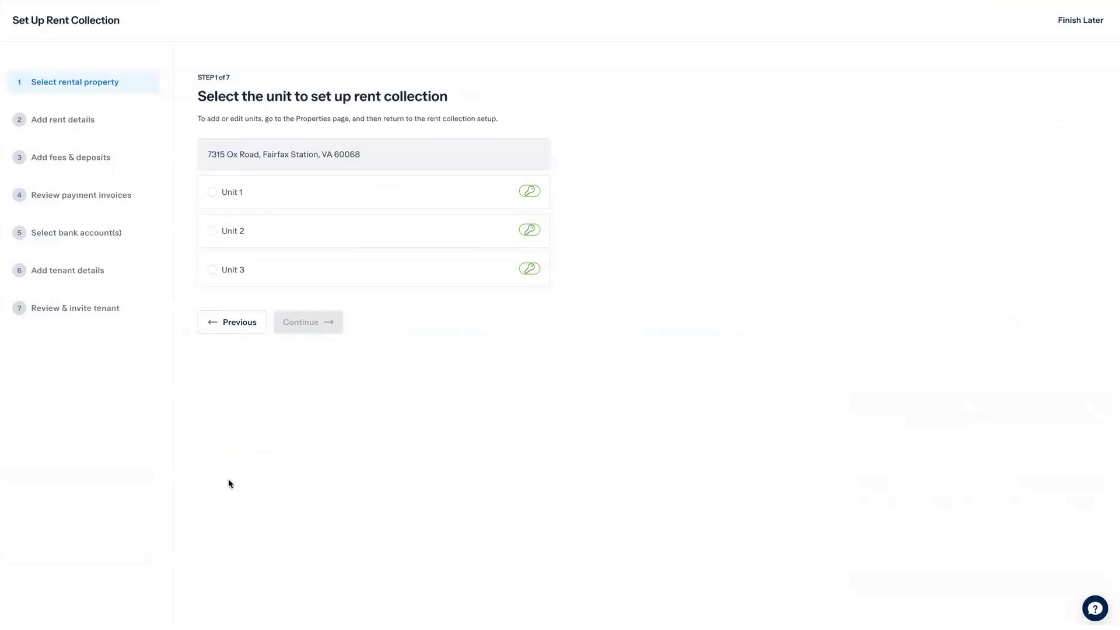
left_click(314, 193)
left_click(319, 331)
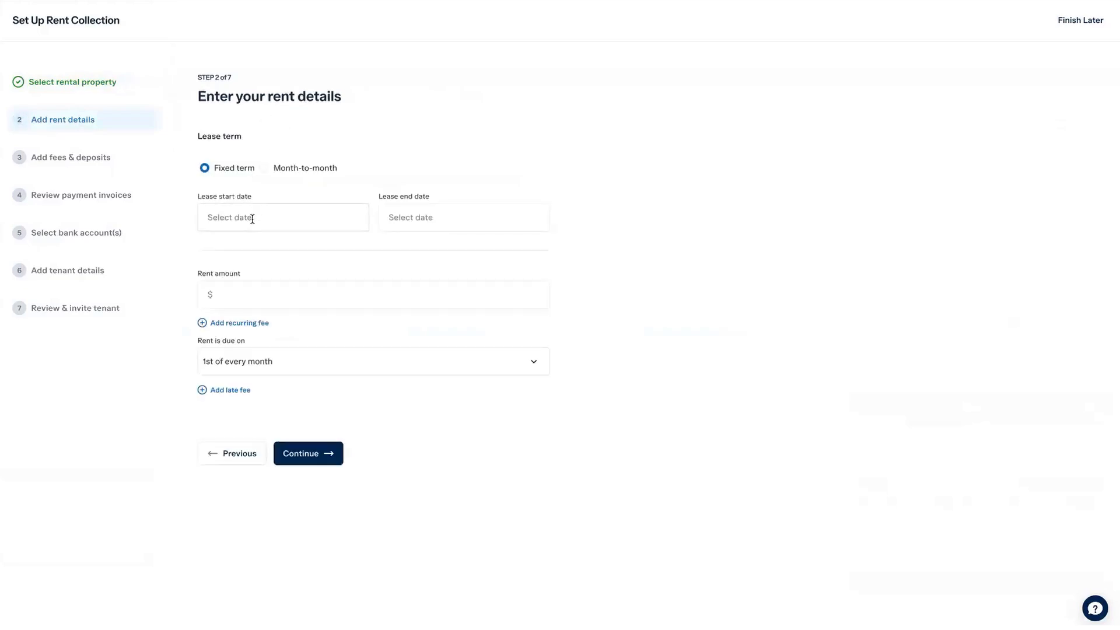
- Set the fixed lease term to start on Nov 01, 2025 and end on Nov 30, 2026
left_click(252, 218)
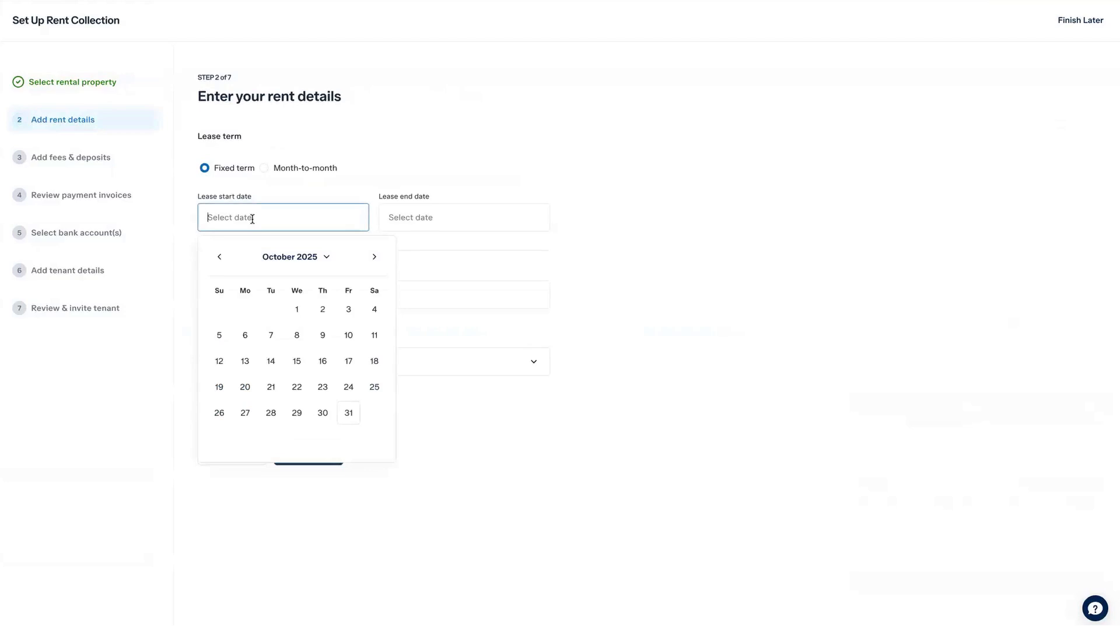
left_click(375, 258)
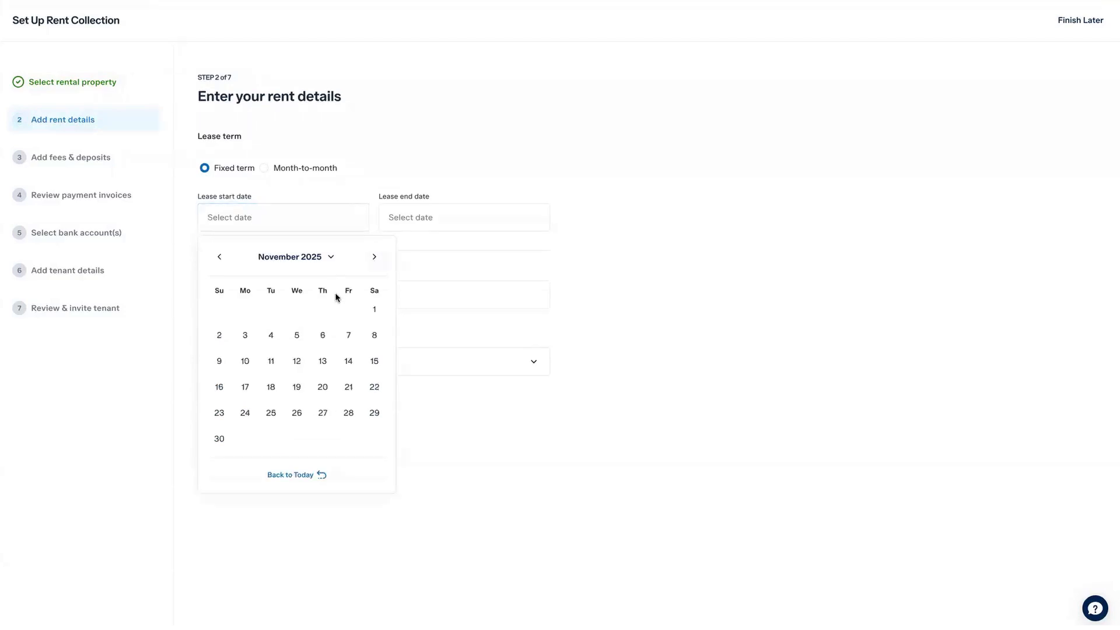
left_click(375, 309)
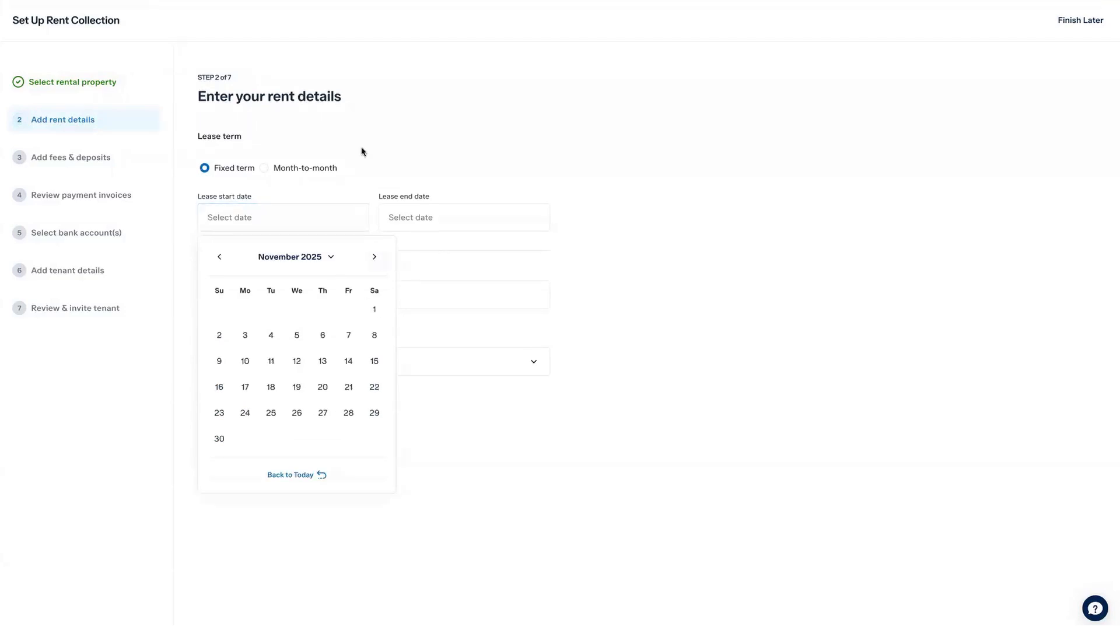
left_click(465, 216)
left_click(473, 259)
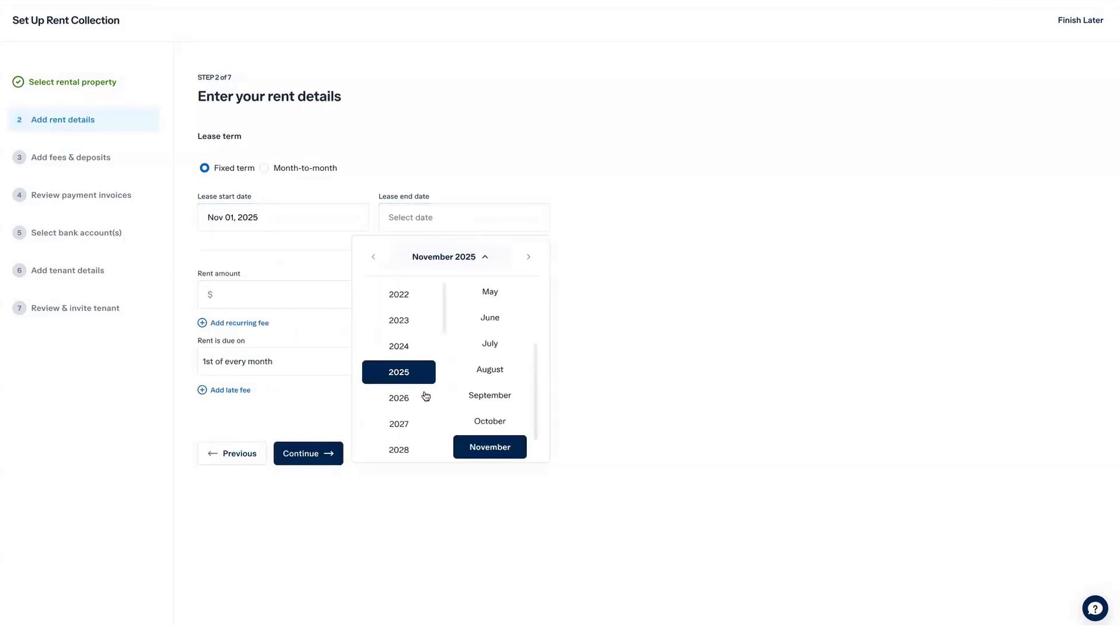
left_click(414, 402)
left_click(485, 455)
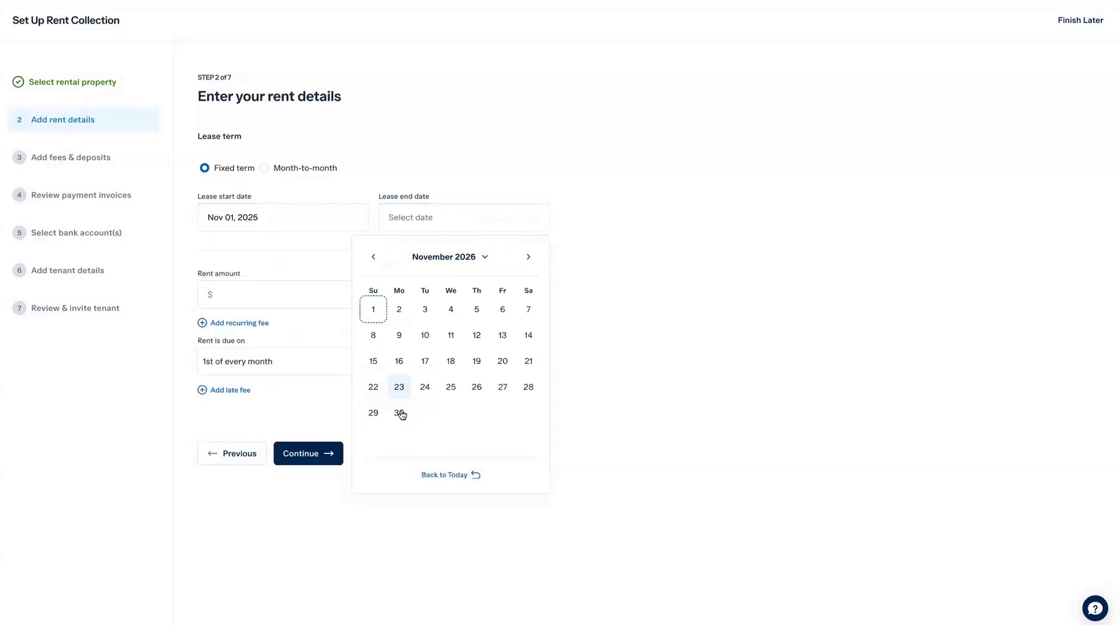
left_click(399, 412)
- Set the rent amount to $1,000, and open and cancel the recurring fee form
left_click(326, 297)
type("1000")
left_click(240, 323)
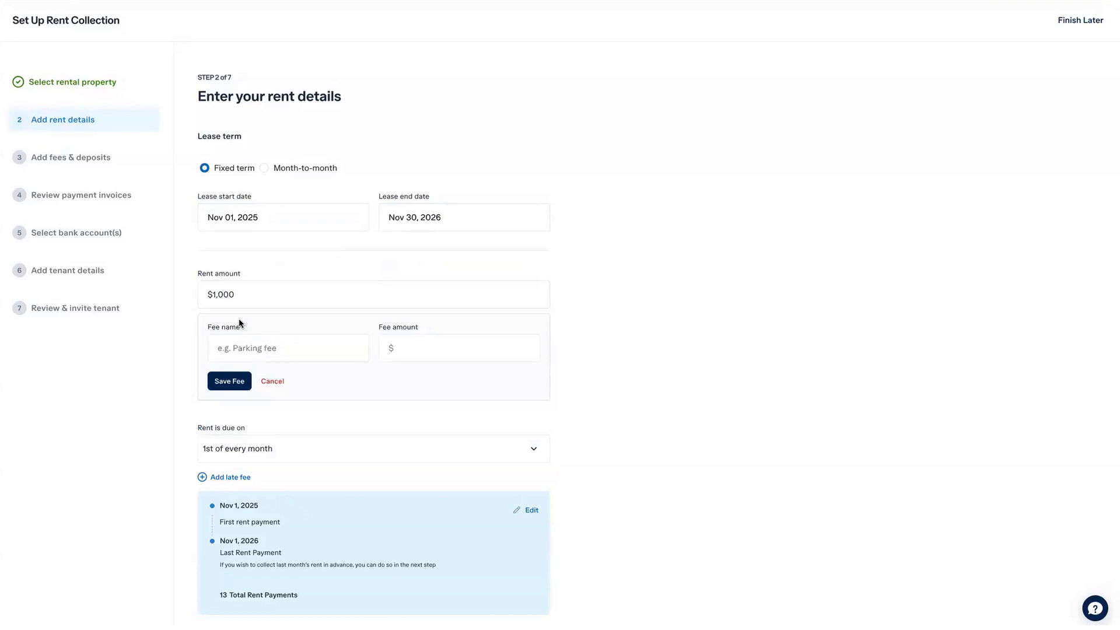
left_click(278, 374)
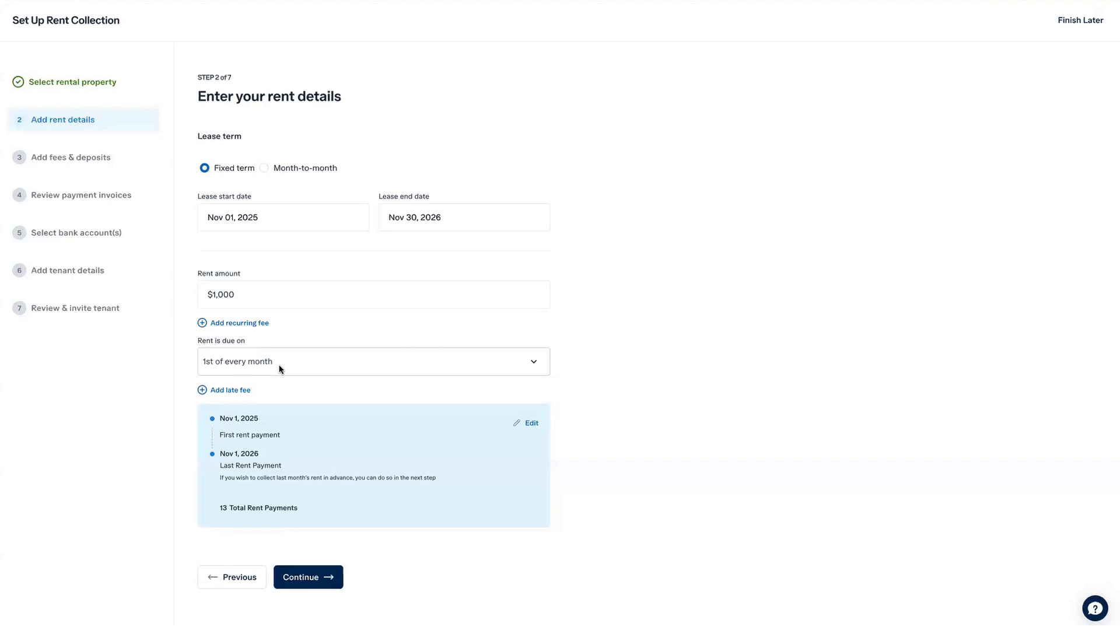
- Add a $50 initial late fee applied 6 days after the due date, plus daily late fees of $5
left_click(229, 390)
left_click(353, 436)
type("50")
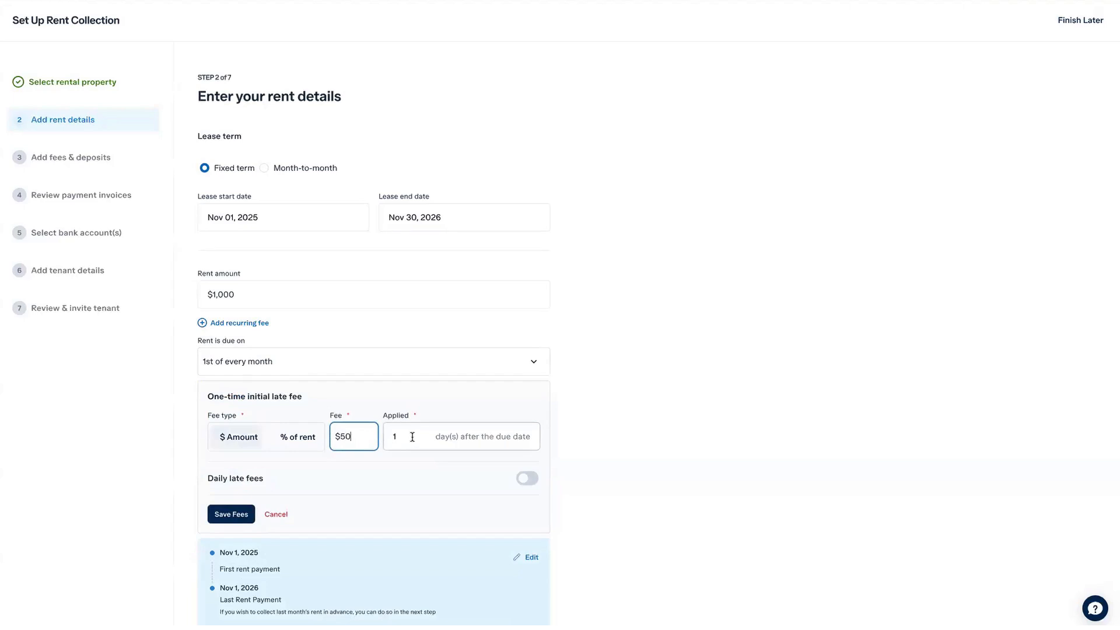
left_click(412, 437)
type("6")
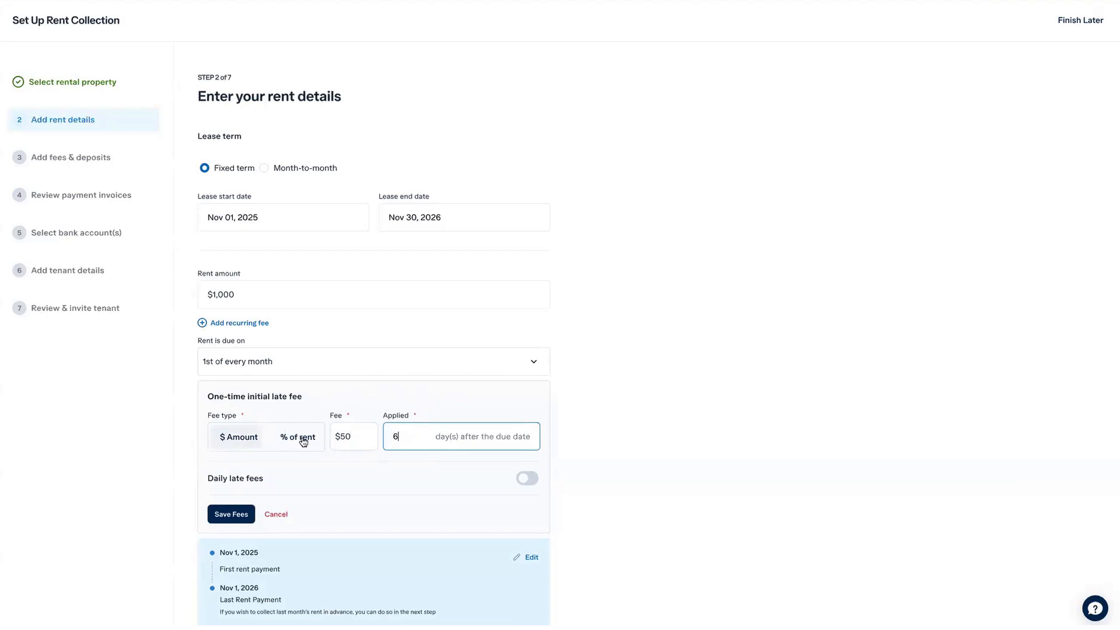
left_click(528, 478)
left_click(356, 515)
type("5")
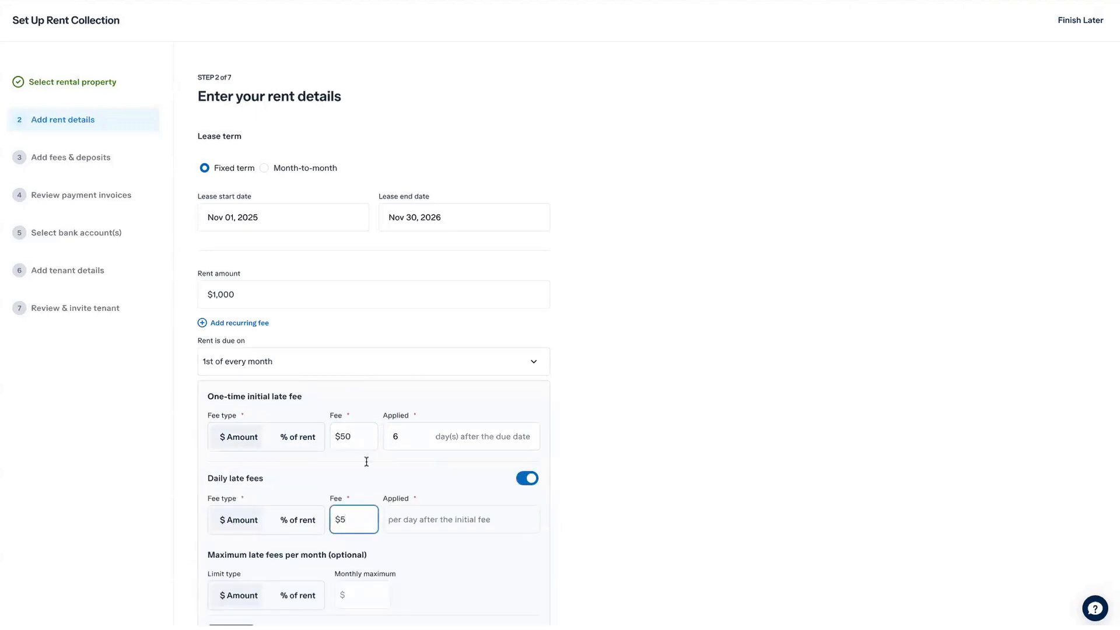
scroll(366, 462, "down", 1)
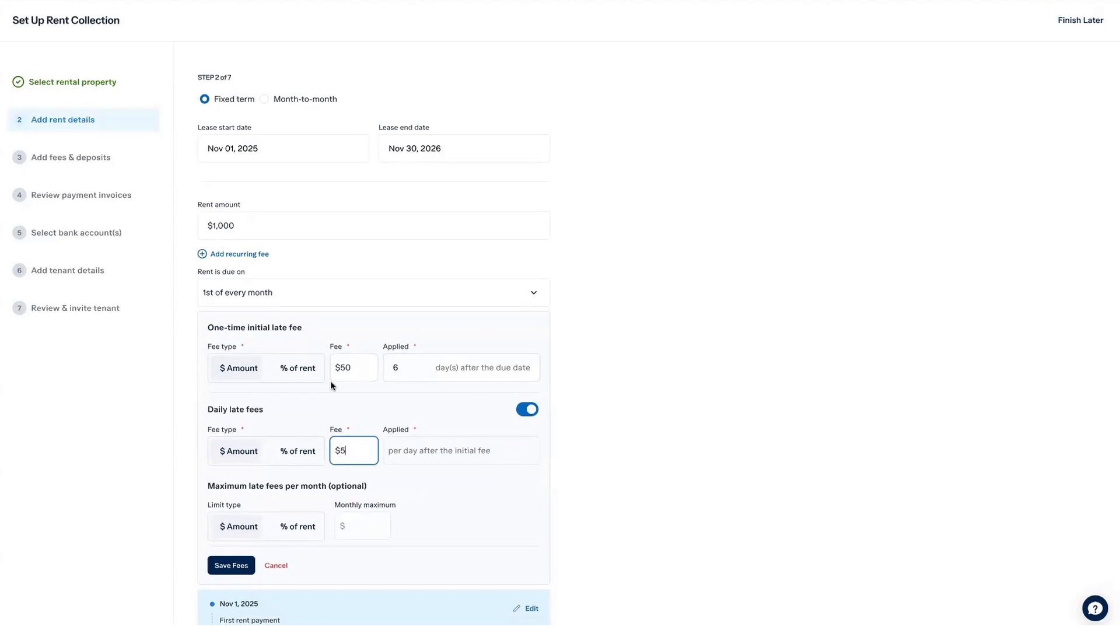
left_click(349, 531)
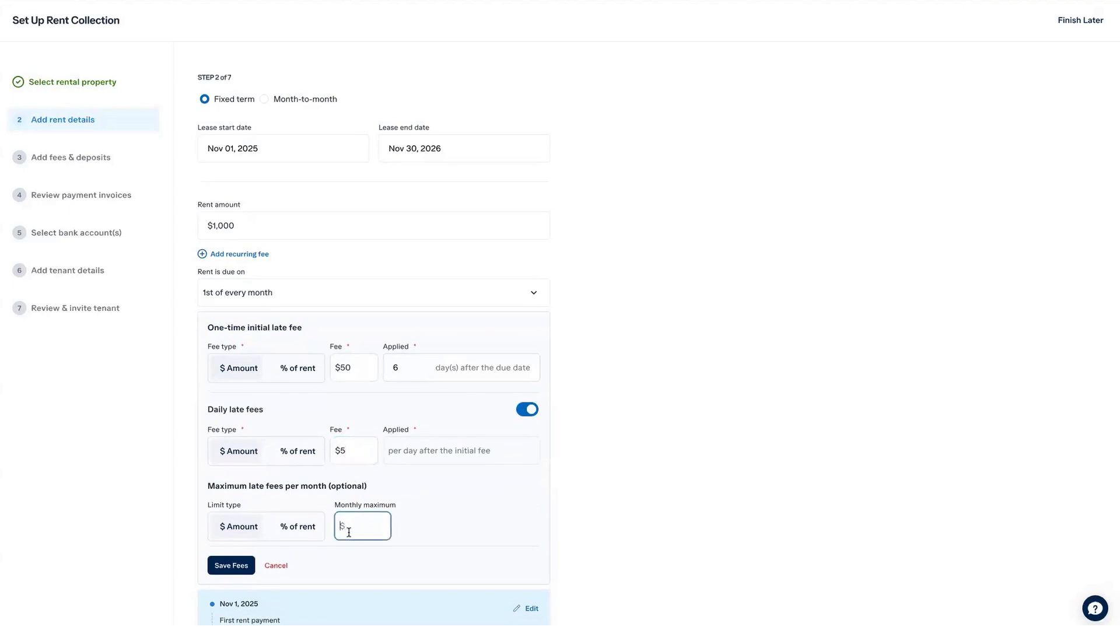
type("1000")
key("BackSpace")
key("BackSpace")
key("BackSpace")
key("BackSpace")
- Save the late fees and continue to the one-time fees and deposits
left_click(231, 566)
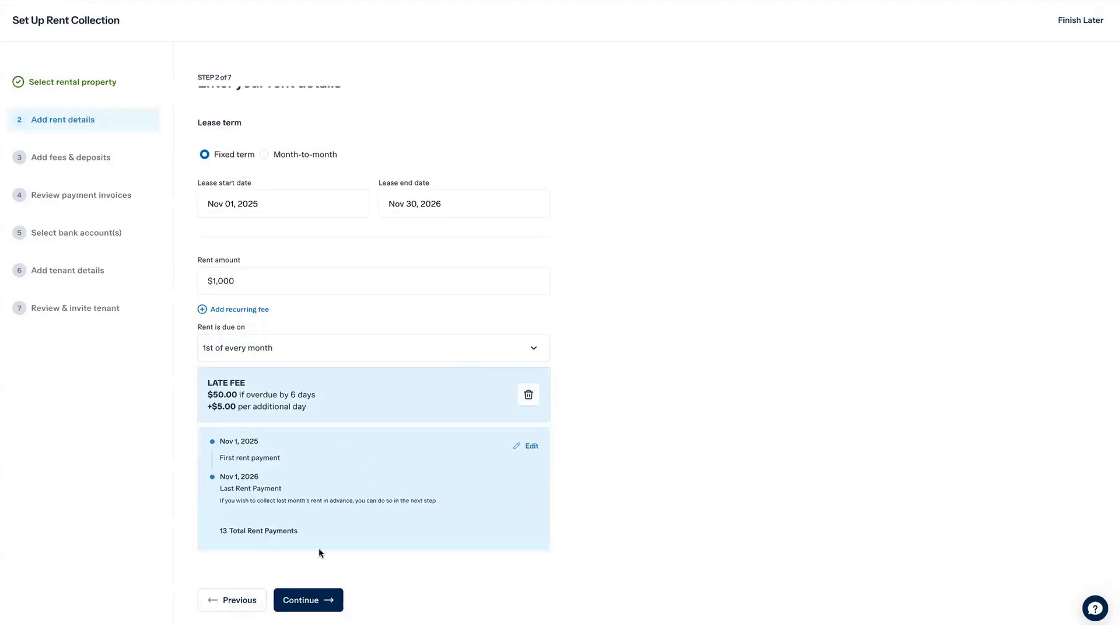
left_click(297, 599)
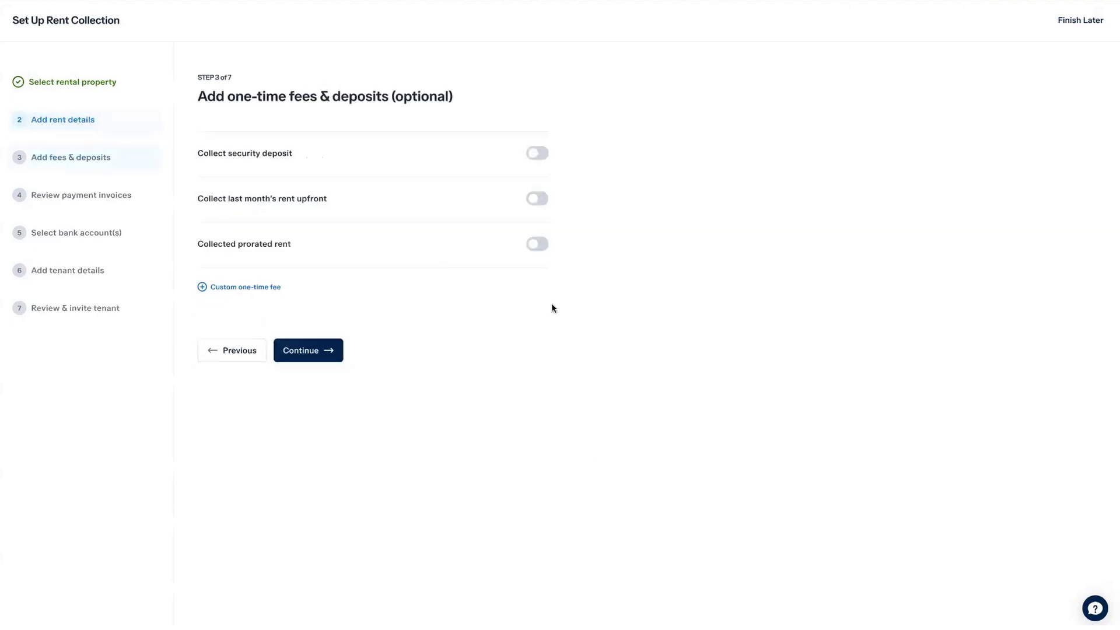
- Enable collecting a security deposit of $1,000 with a due date of Nov 01, 2025
left_click(538, 154)
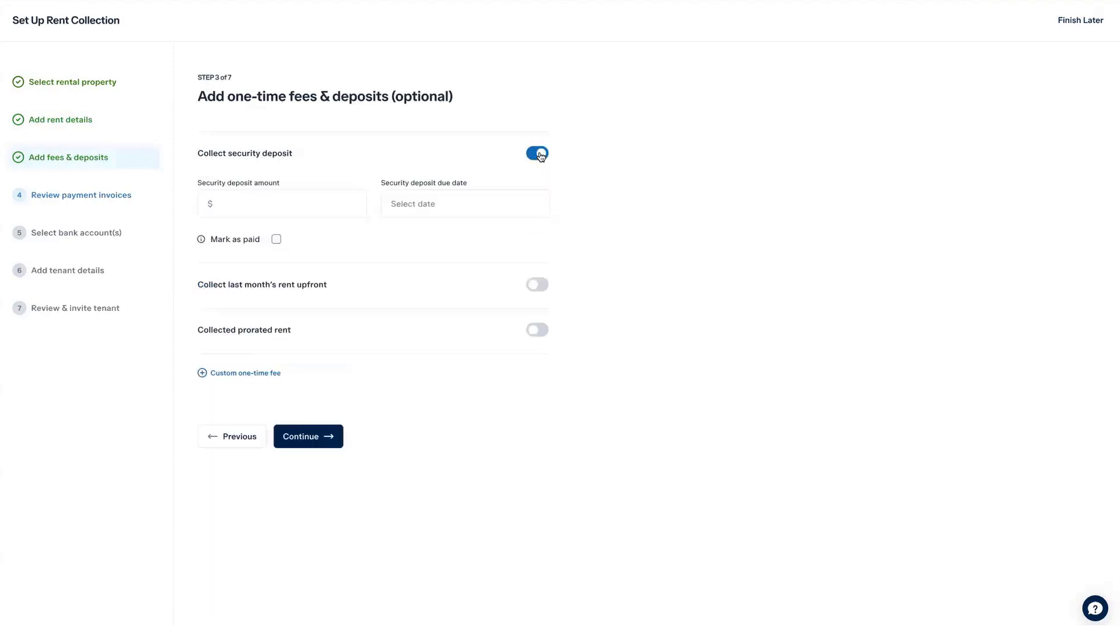
left_click(284, 202)
type("1000")
left_click(433, 204)
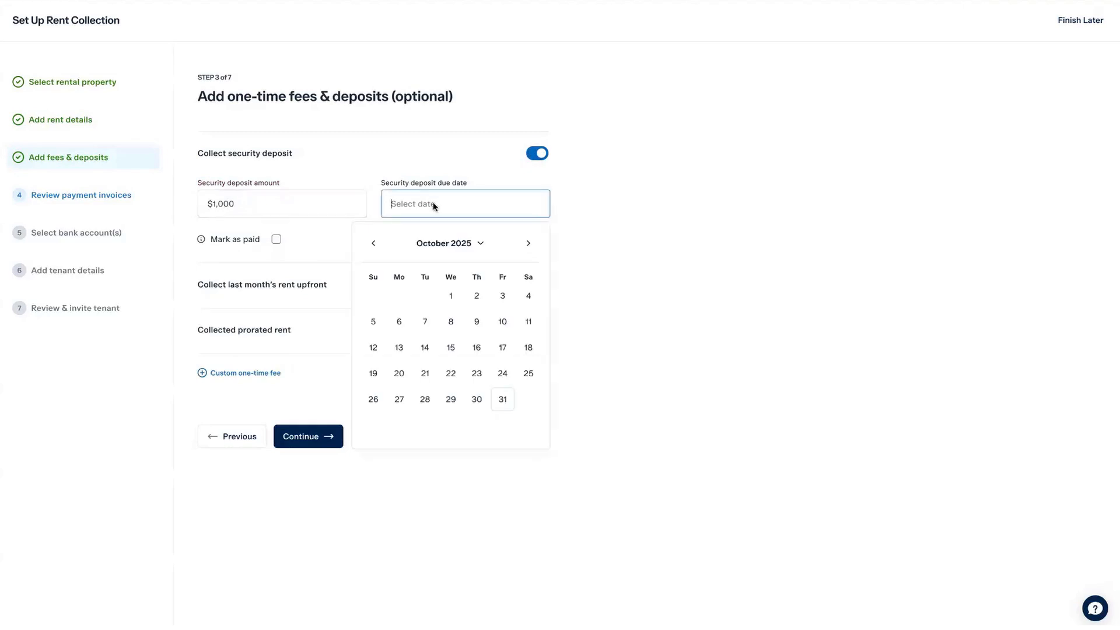
left_click(529, 243)
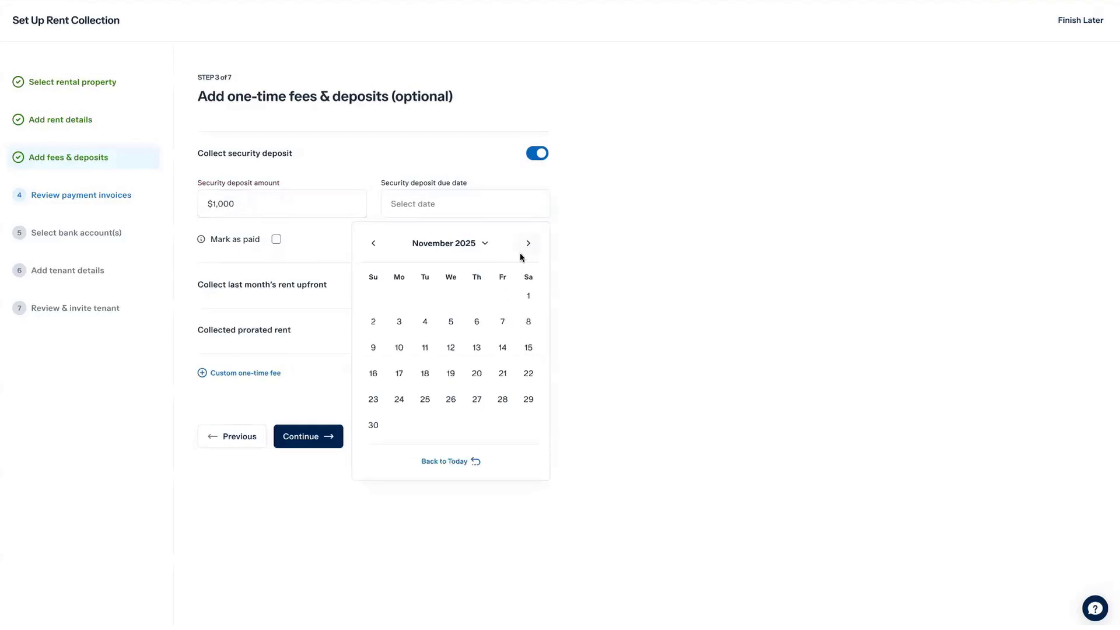
left_click(528, 296)
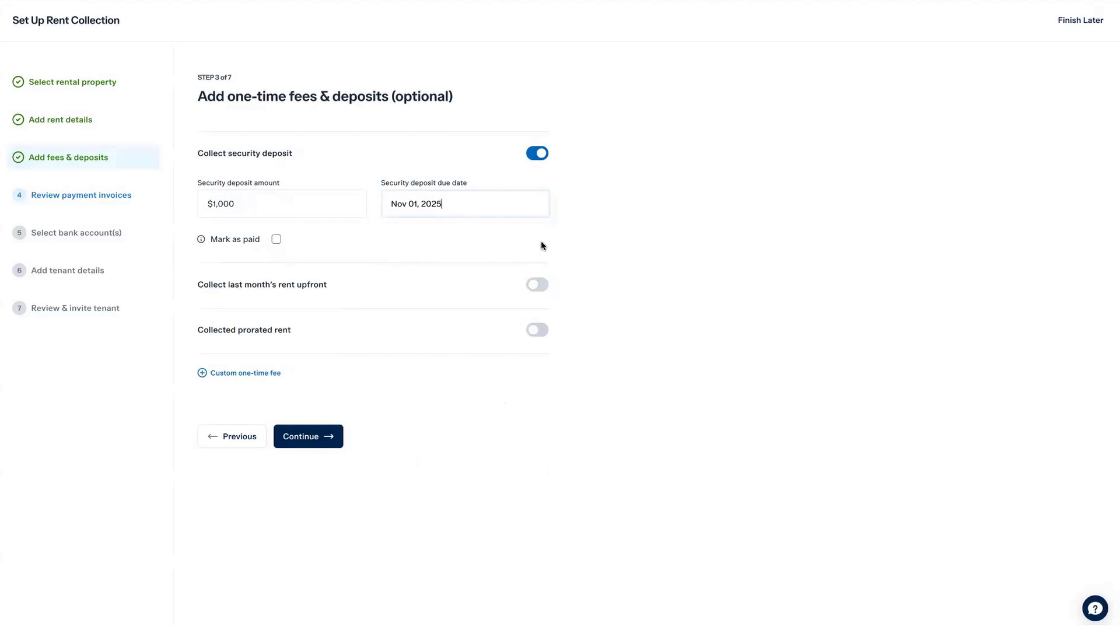
- Switch collecting last month's rent upfront on and off again, and view and cancel the custom one-time fee form
left_click(539, 288)
left_click(538, 286)
left_click(252, 373)
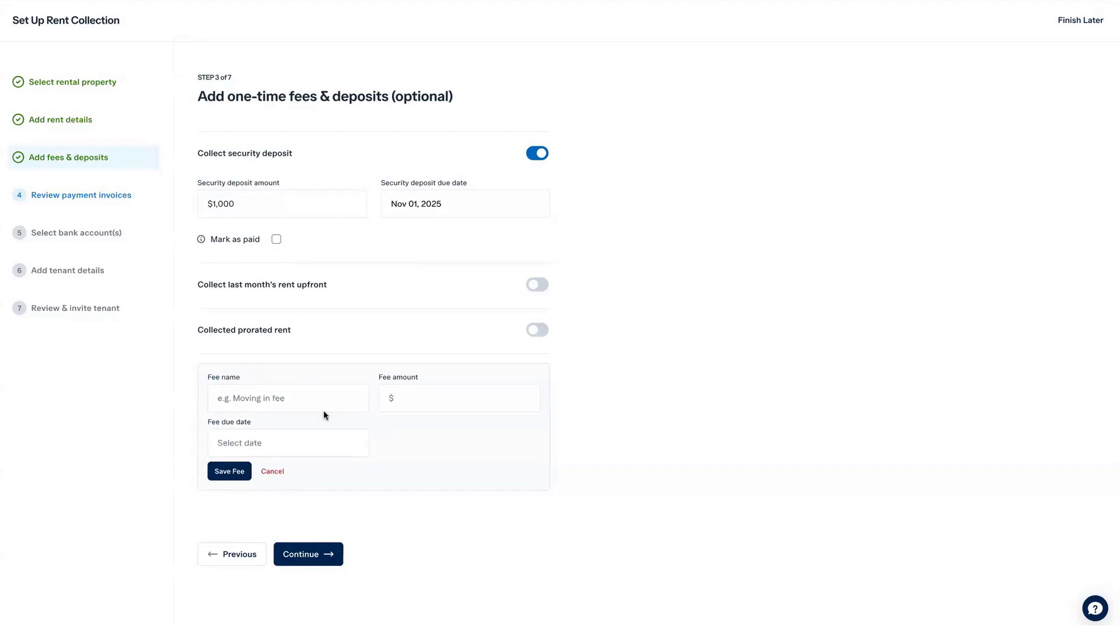
left_click(277, 473)
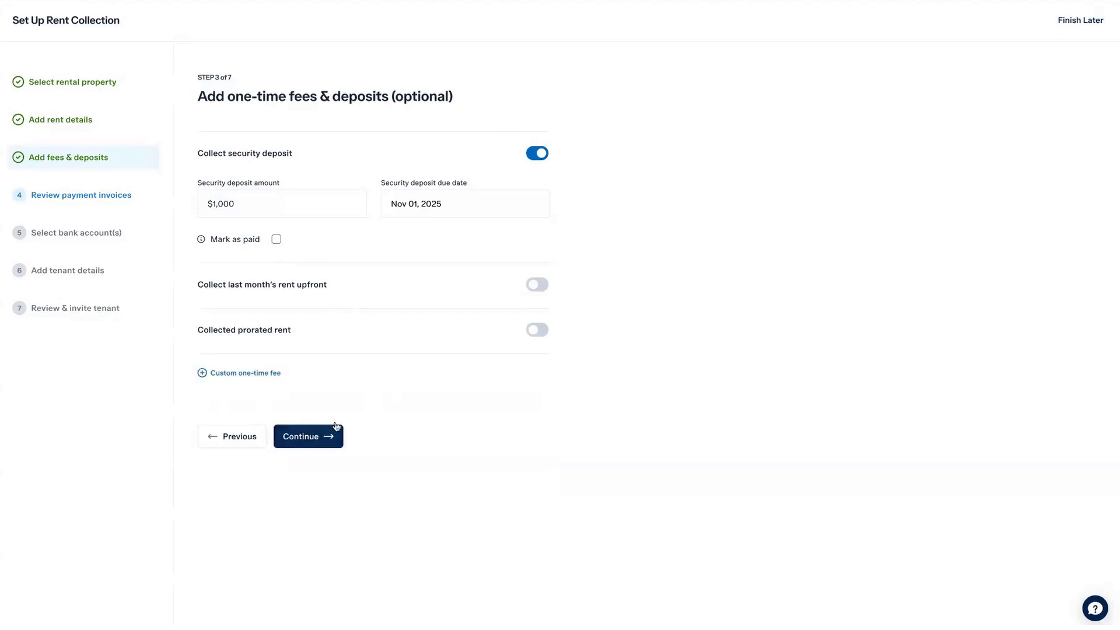
- Finish the fees and deposits, then review and confirm the payment invoices
left_click(315, 436)
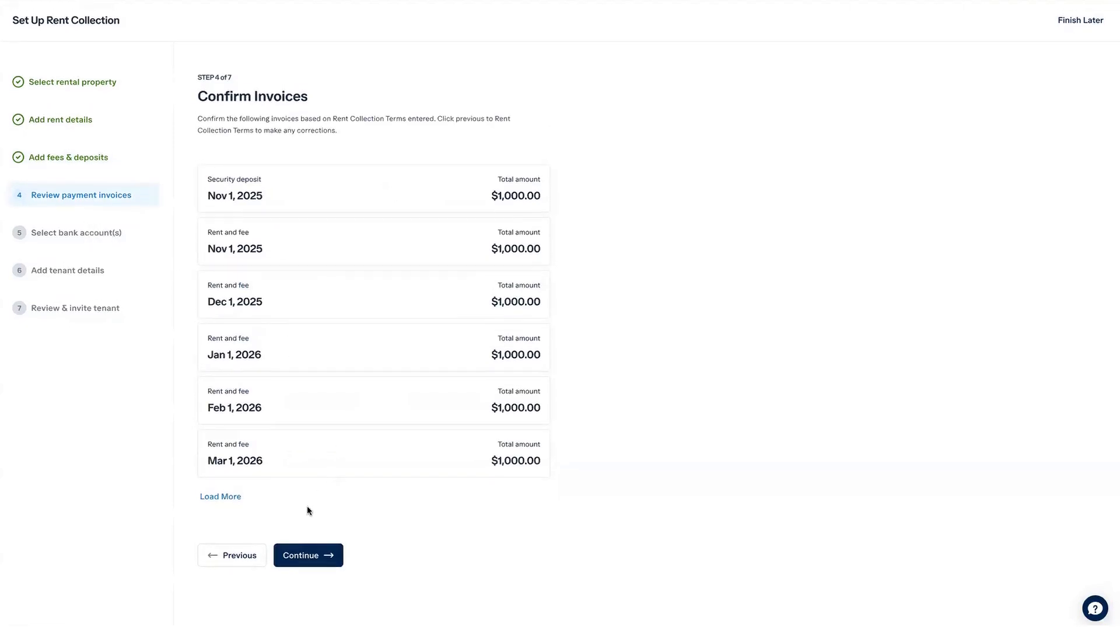
left_click(301, 555)
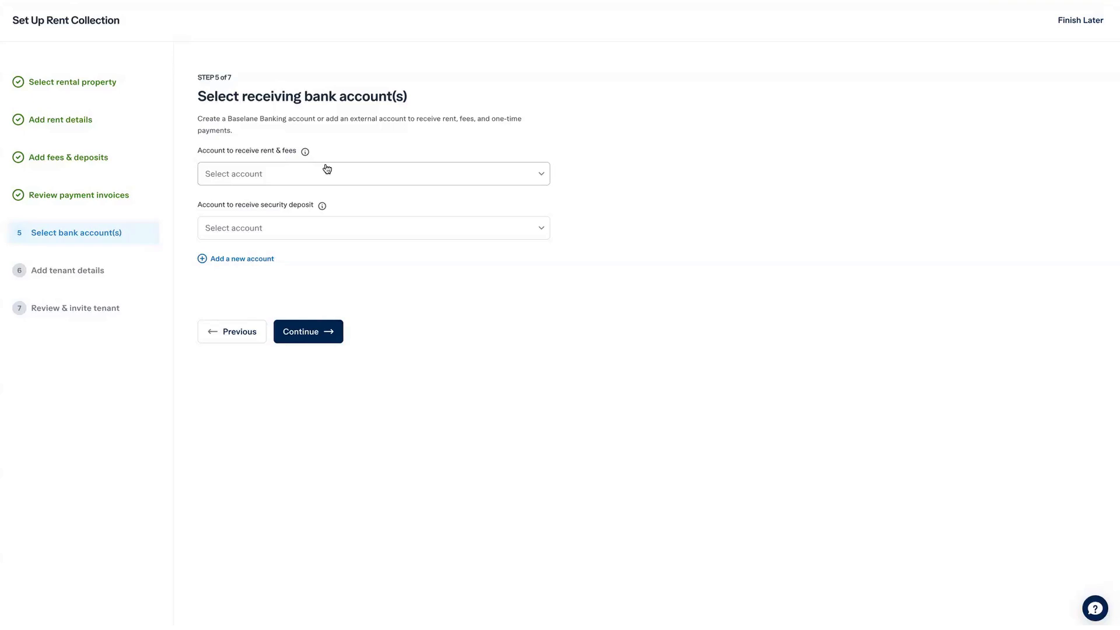
- Choose the Main Account to receive rent and fees and the ABC Operating Account for the security deposit, and continue to the tenant details
left_click(327, 173)
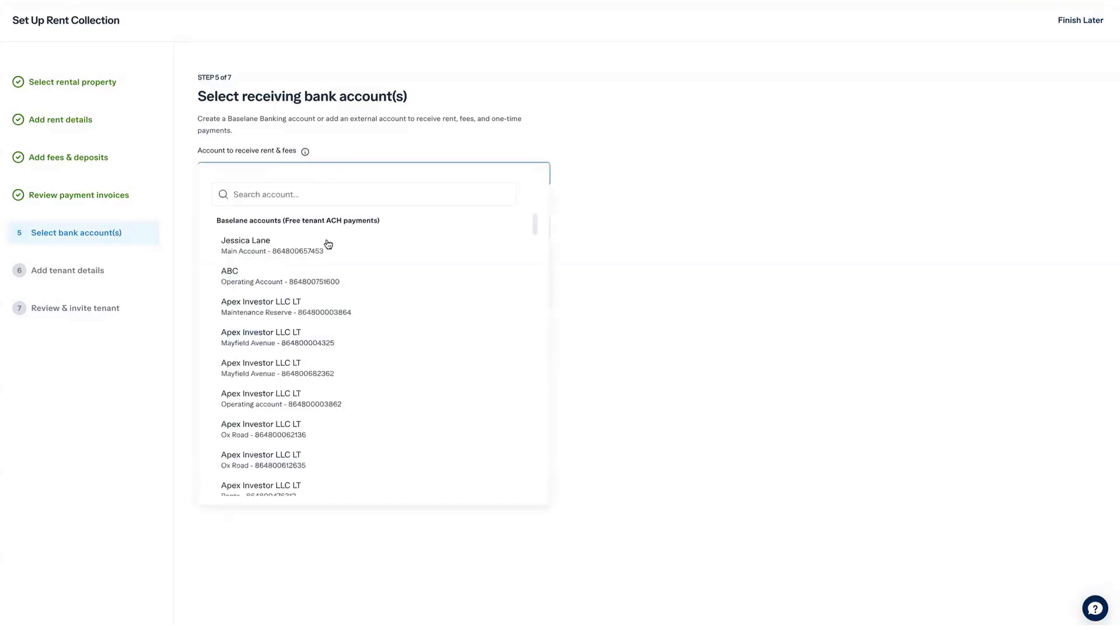
left_click(359, 251)
left_click(360, 229)
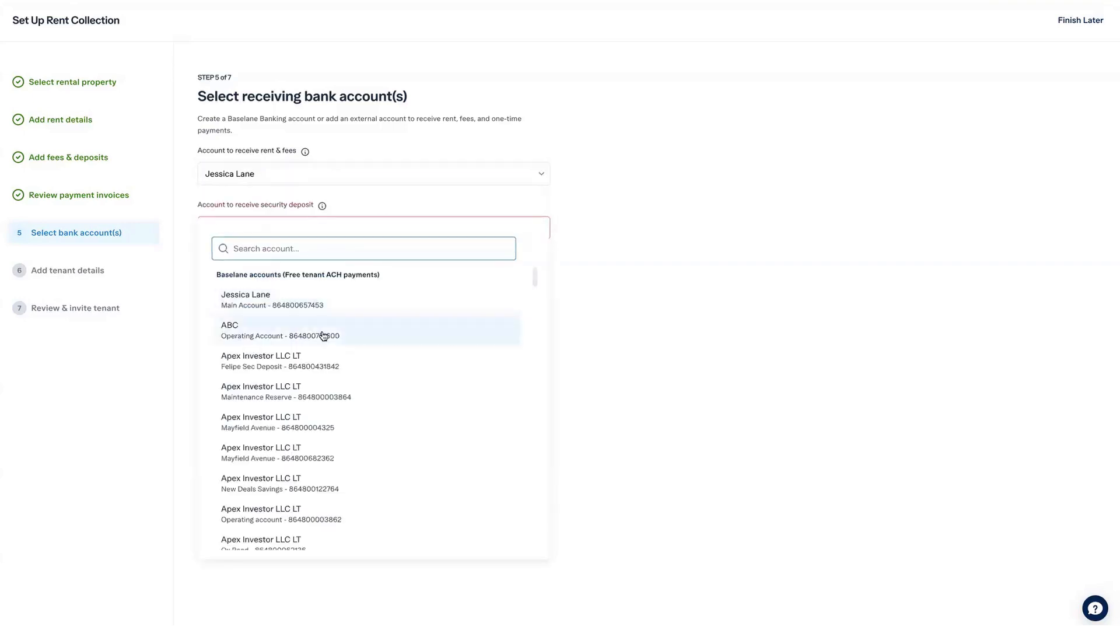
left_click(324, 336)
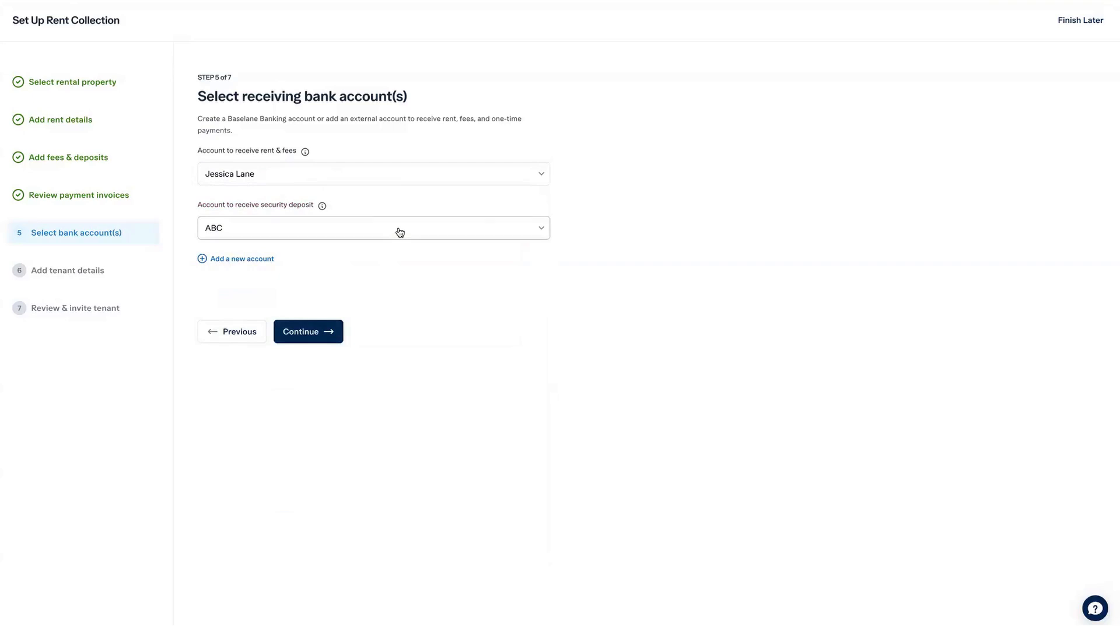
left_click(309, 331)
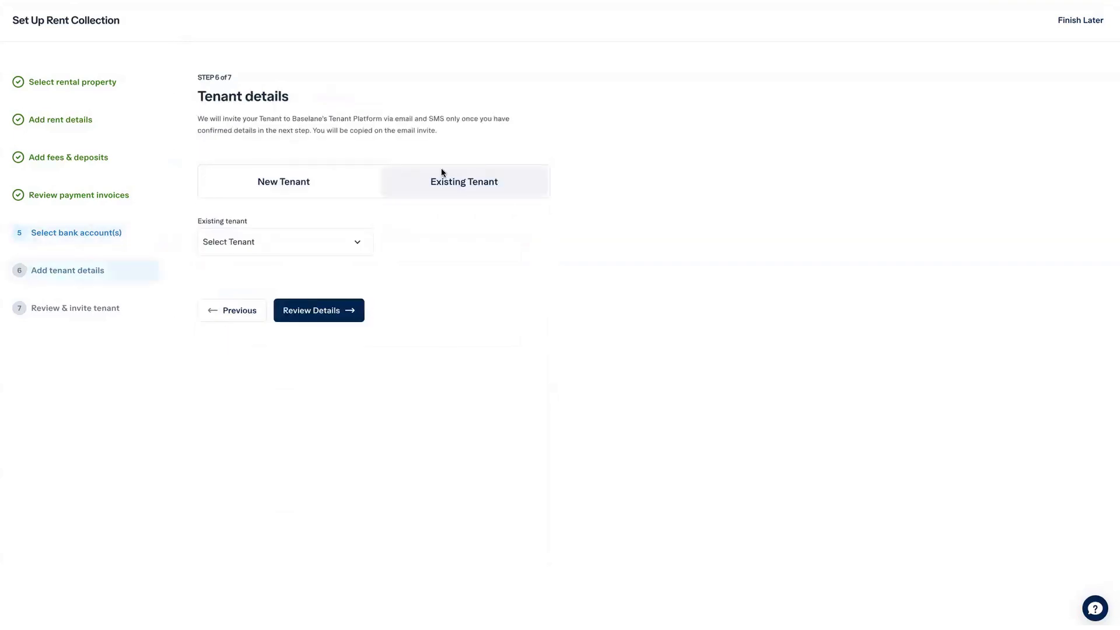
- View the new tenant form, choose the second listed existing tenant instead, and proceed to the details review
left_click(354, 181)
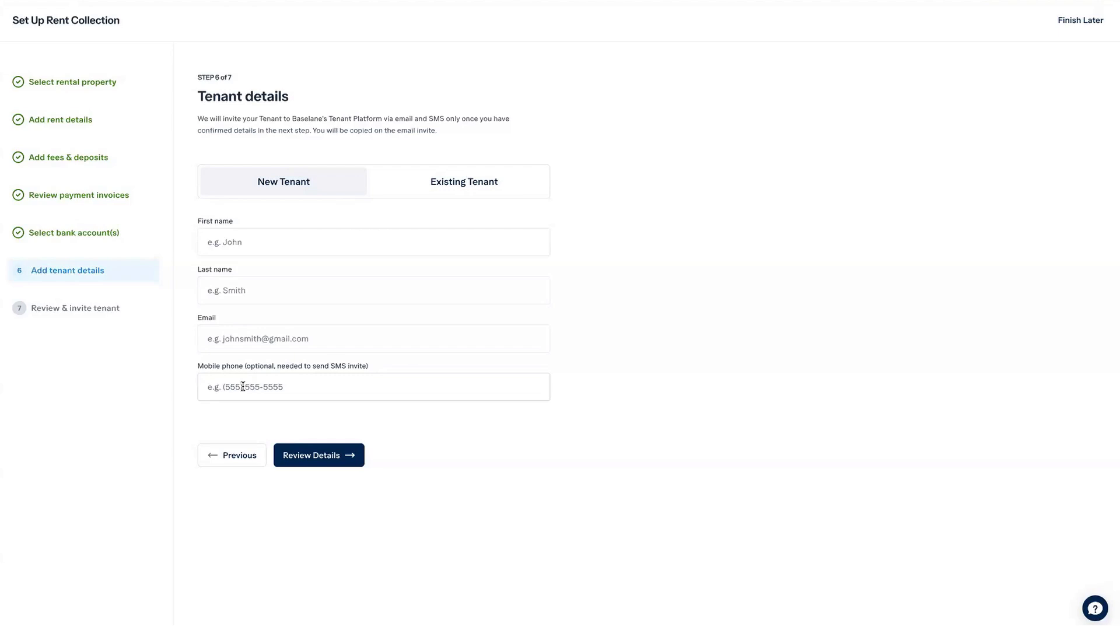
left_click(446, 186)
left_click(268, 250)
left_click(275, 267)
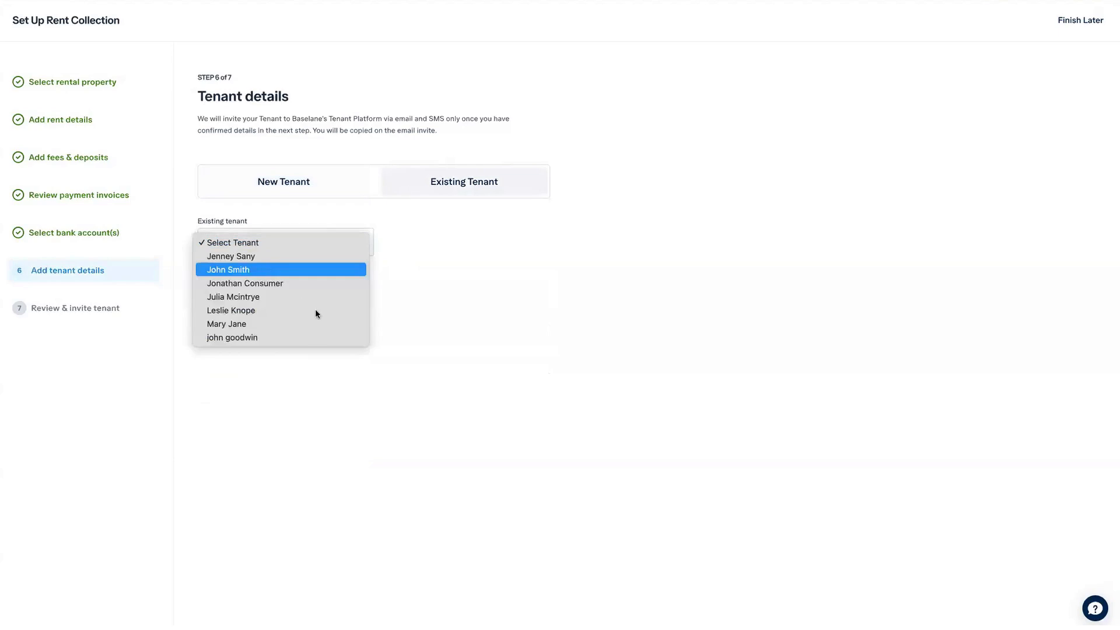
left_click(319, 404)
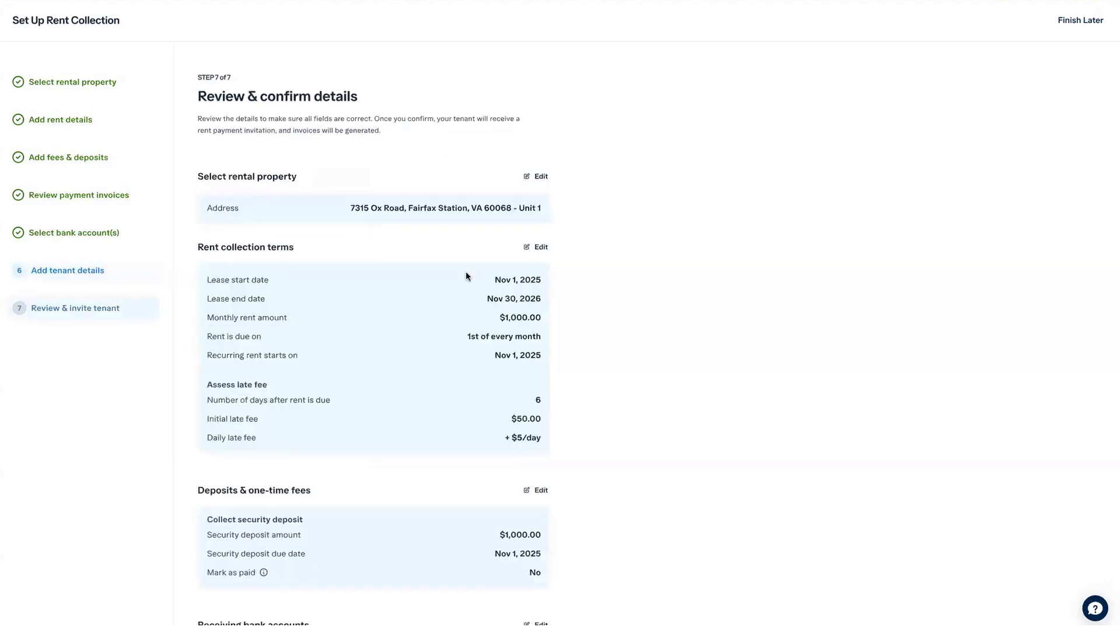
- Review and confirm the rent collection details to invite the tenant, and return to the rent collection overview
scroll(466, 271, "down", 5)
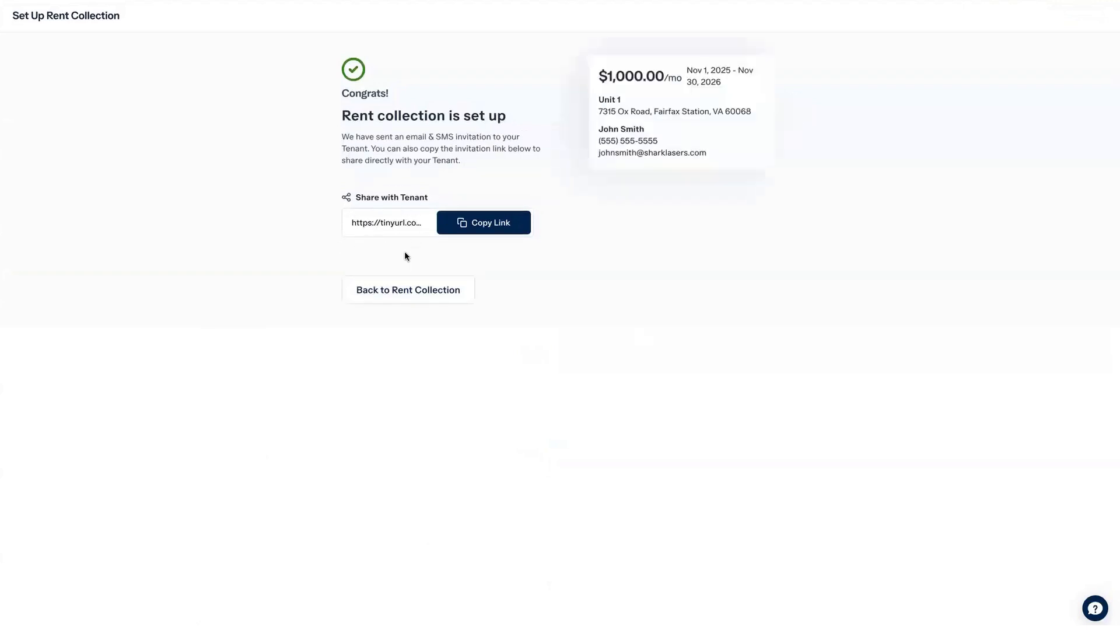
left_click(417, 291)
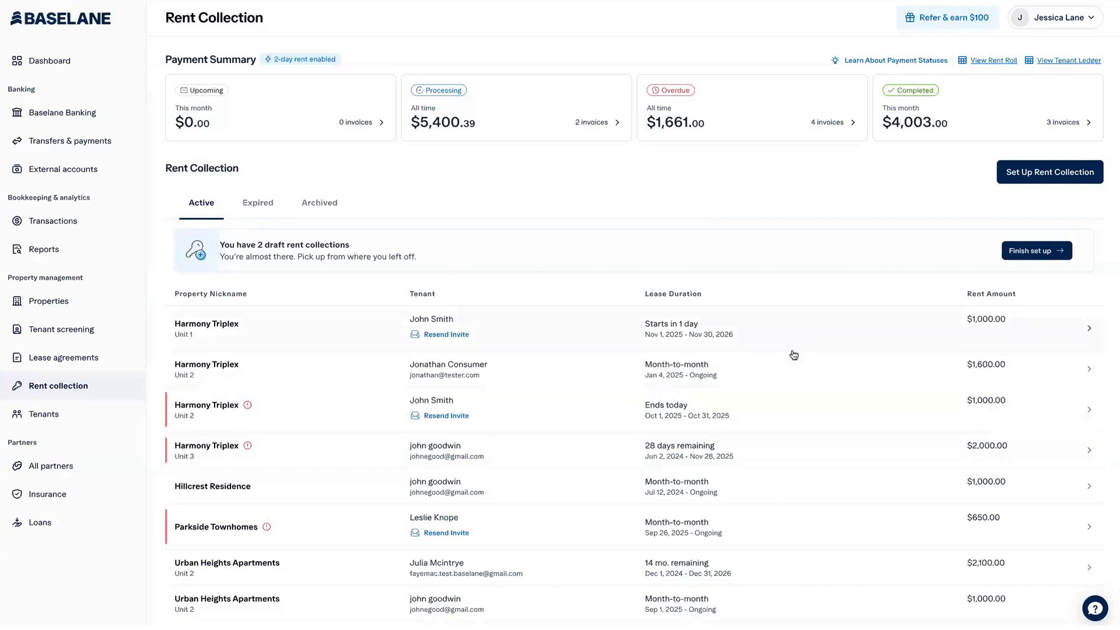
- View the rent collection details of Harmony Triplex Unit 3, close them, and open those of Unit 1
left_click(839, 446)
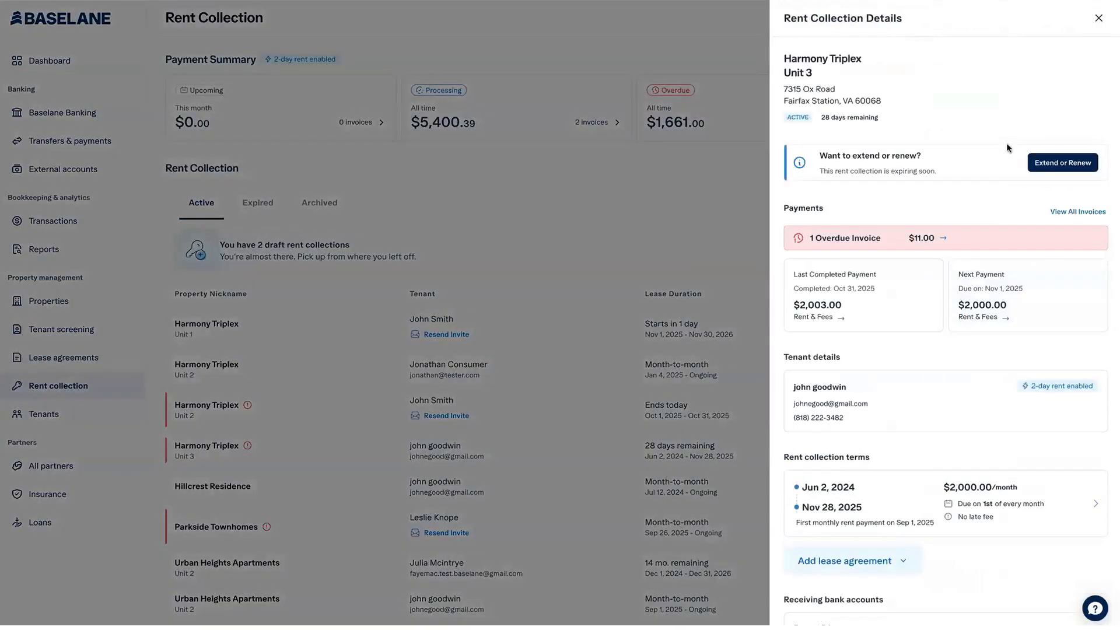
left_click(1099, 24)
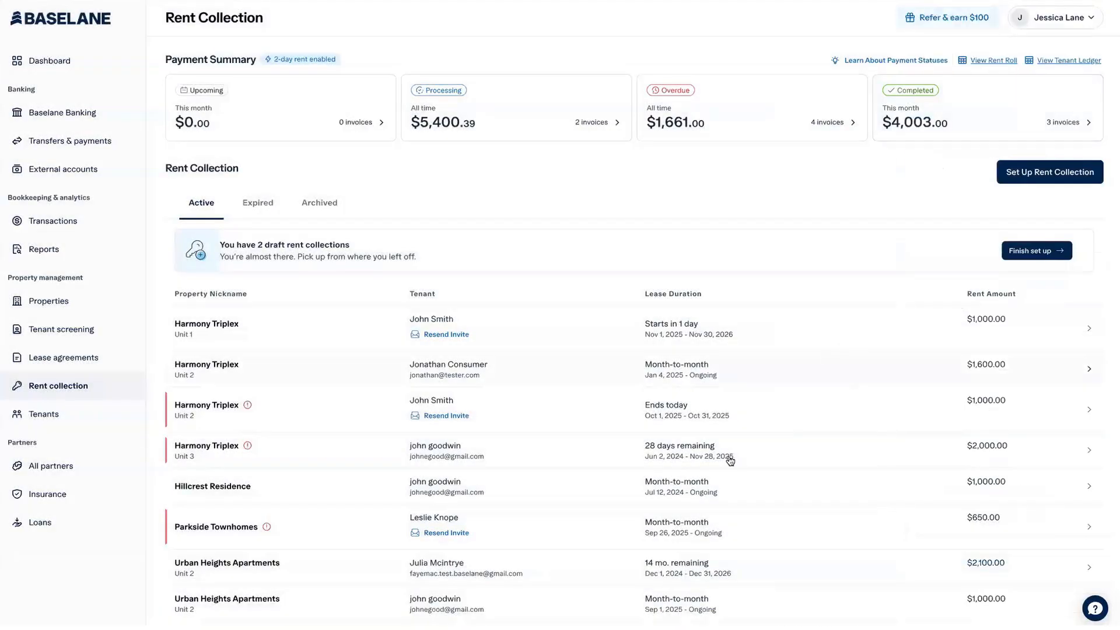
left_click(814, 331)
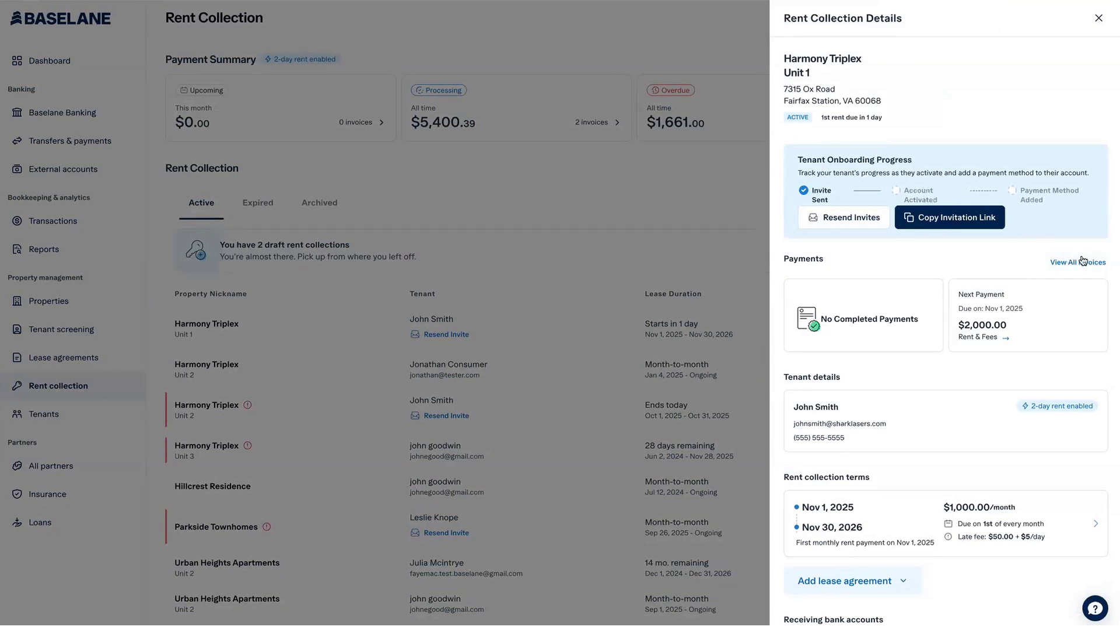
- Open the Unit 1 invoices, view the edit form of the November 1, 2025 Rent & Fees invoice, and return to the invoice list
left_click(992, 295)
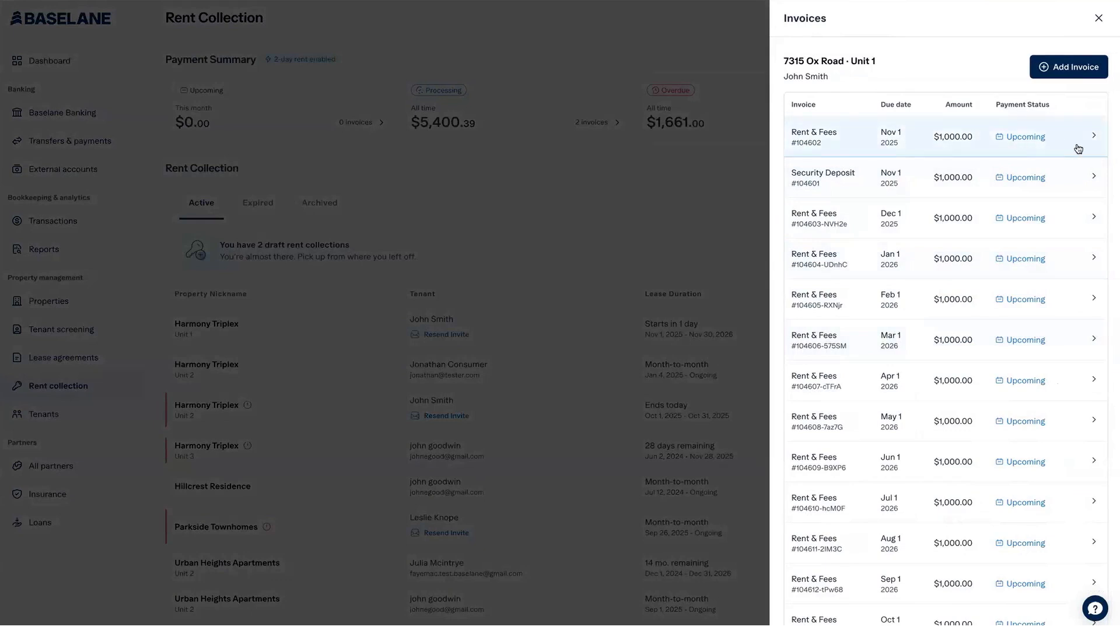
left_click(1055, 135)
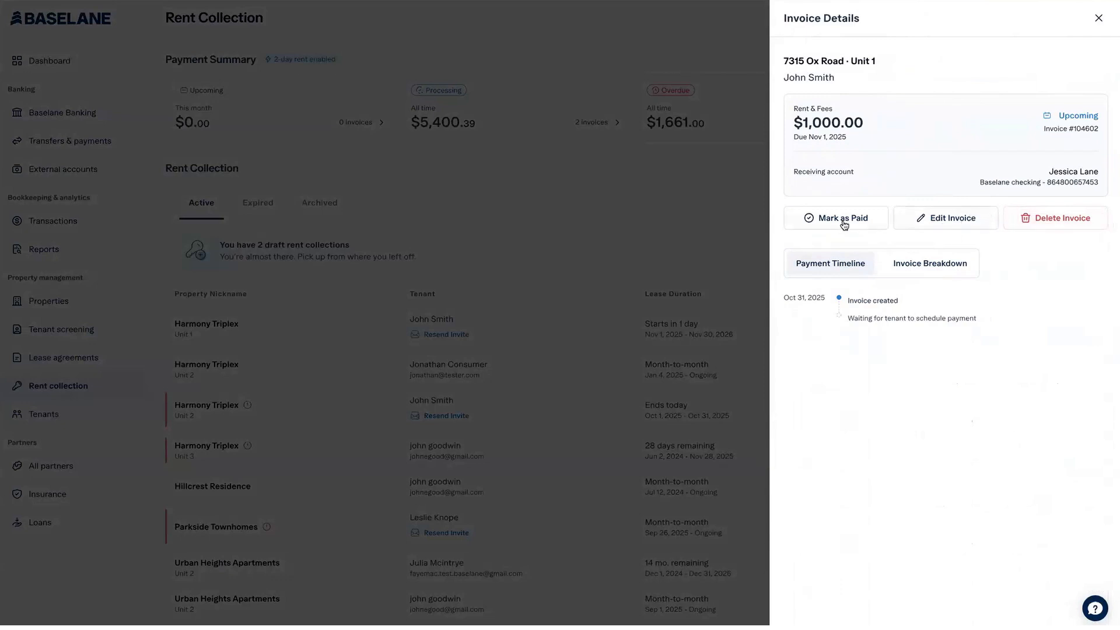
left_click(932, 228)
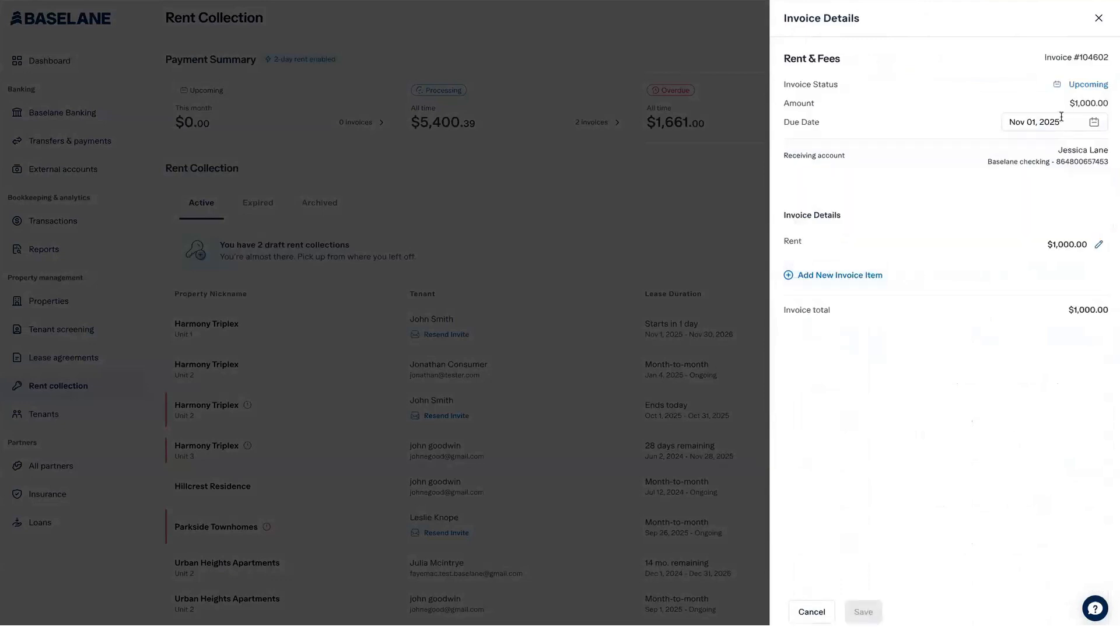
left_click(1098, 20)
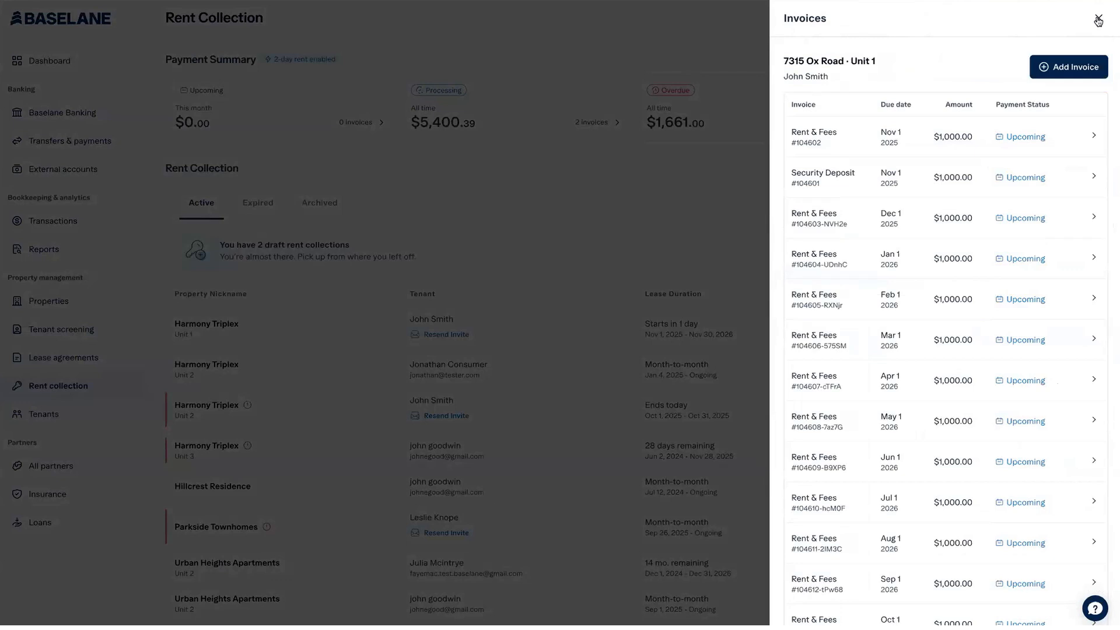
- View the one-time invoice form and its receiving bank account choices, and return to the Unit 1 rent collection details without creating an invoice
left_click(1051, 60)
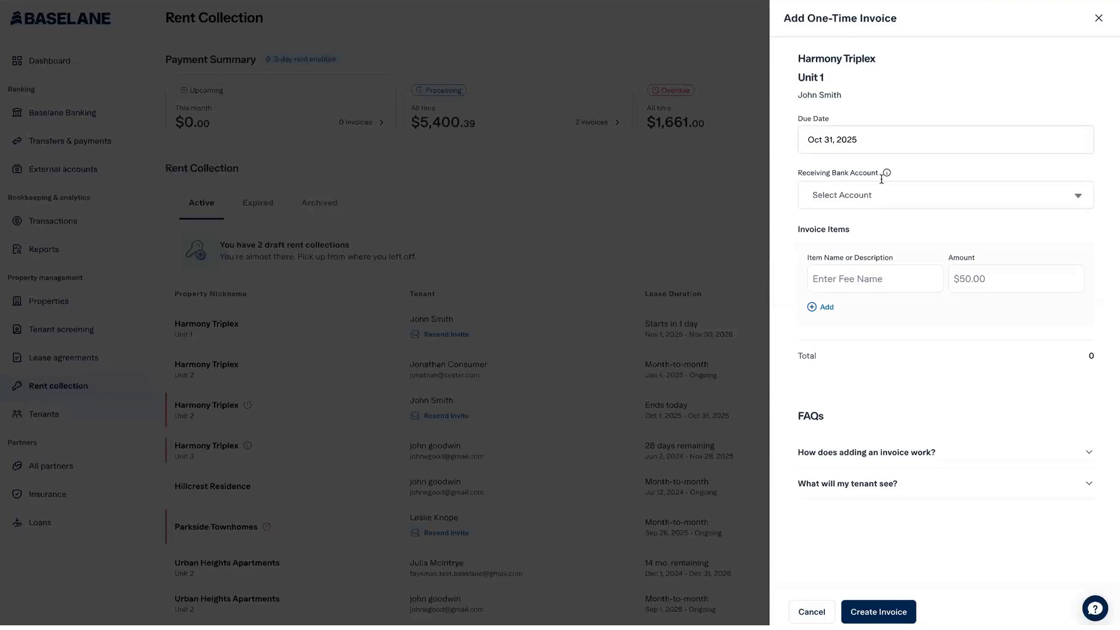
left_click(888, 198)
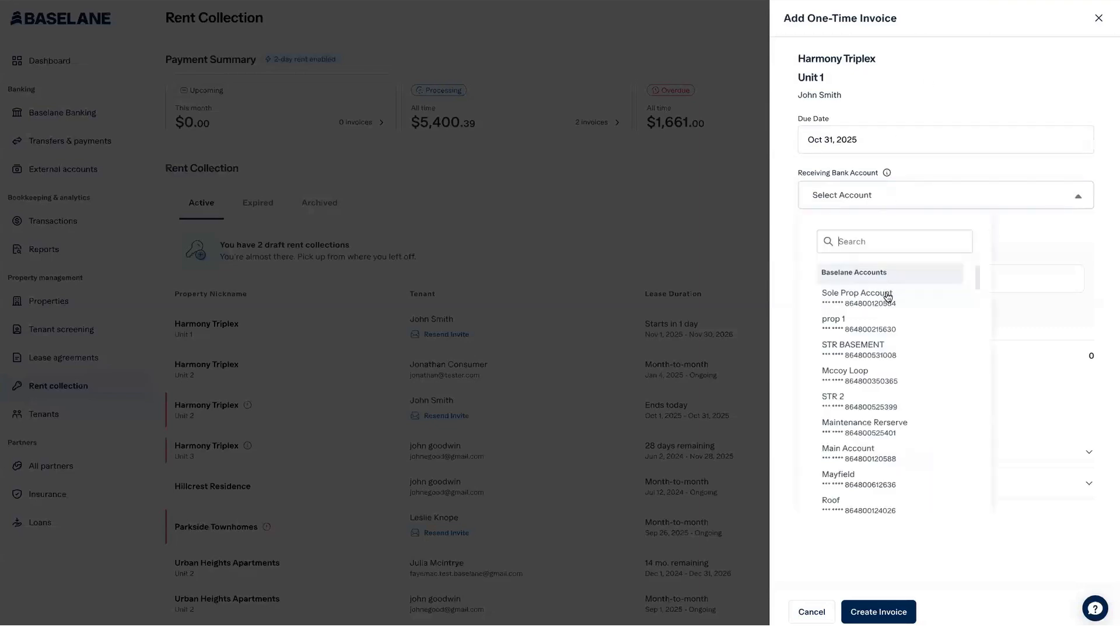
left_click(926, 195)
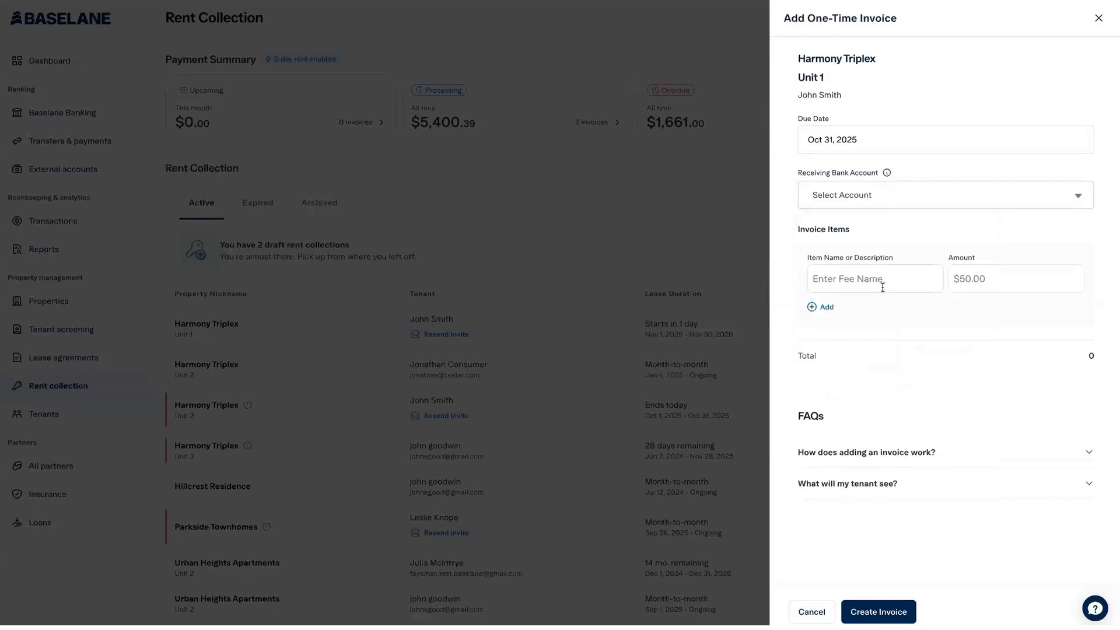
left_click(1096, 20)
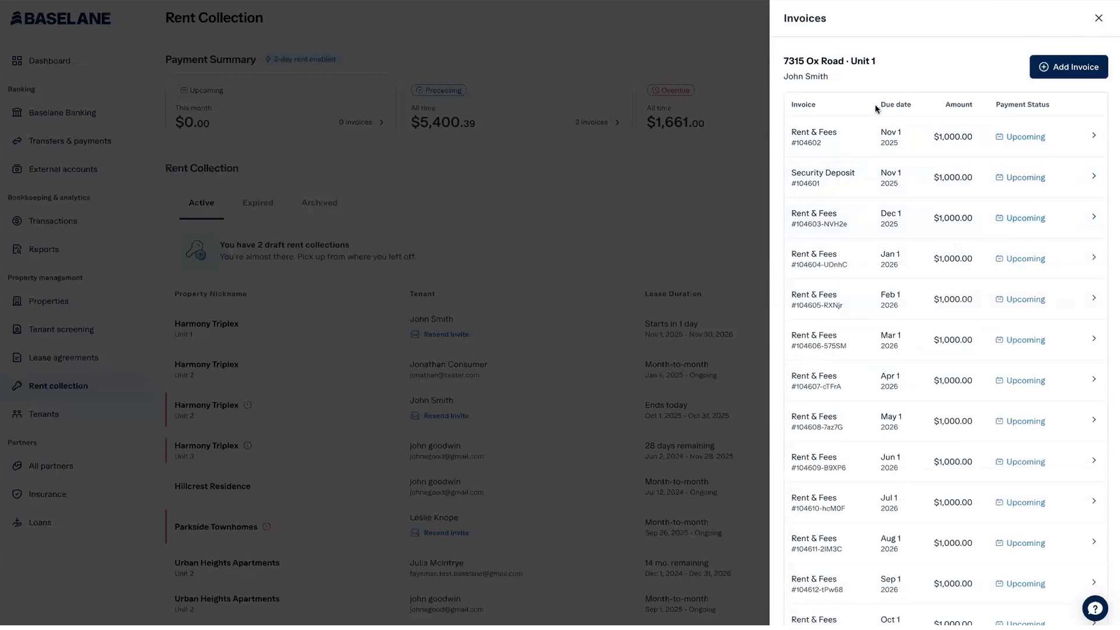
left_click(1099, 19)
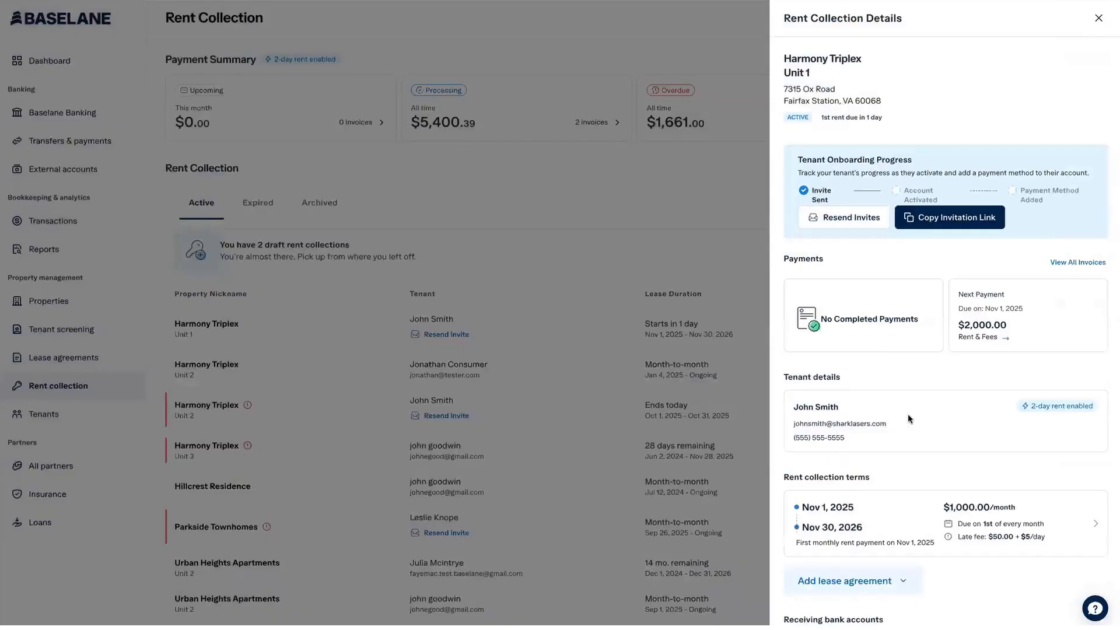
- Open the Unit 1 rent collection terms for editing and set the rent amount to $1,500.00
scroll(912, 435, "down", 1)
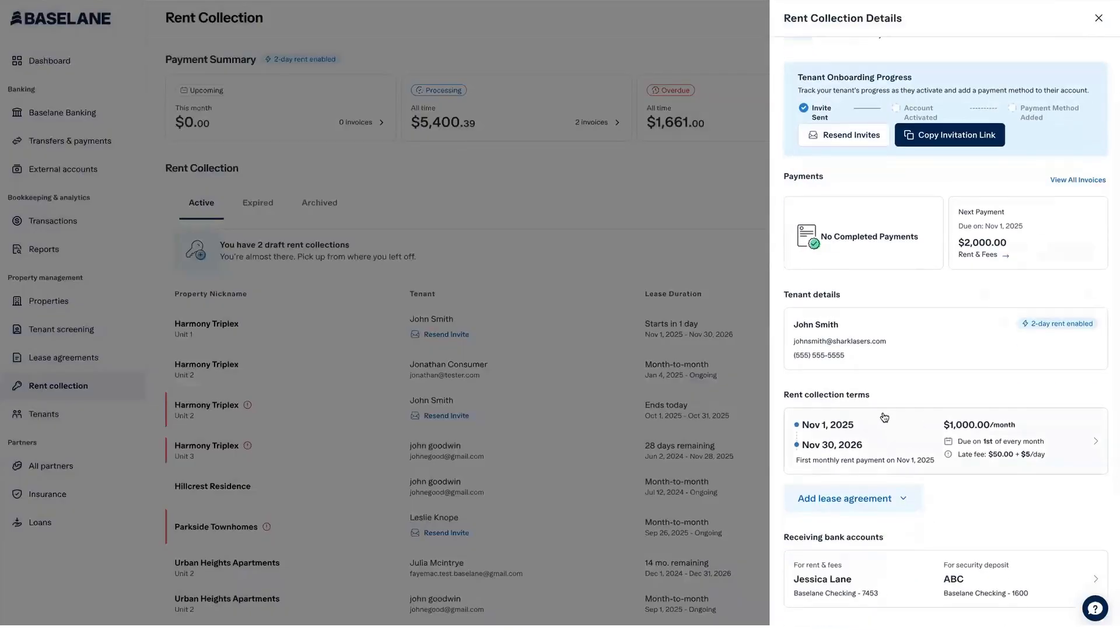
left_click(883, 417)
left_click(823, 99)
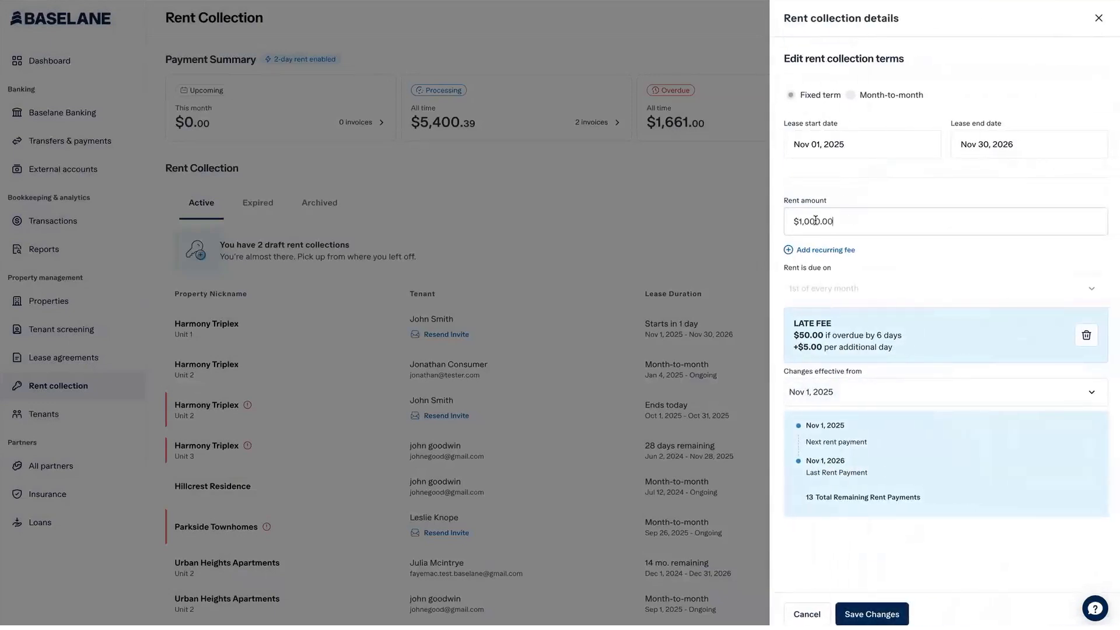
key("BackSpace")
key("BackSpace")
type("50")
- Make the rent change effective from May 1, 2026, review the summary of changes and save it
left_click(870, 393)
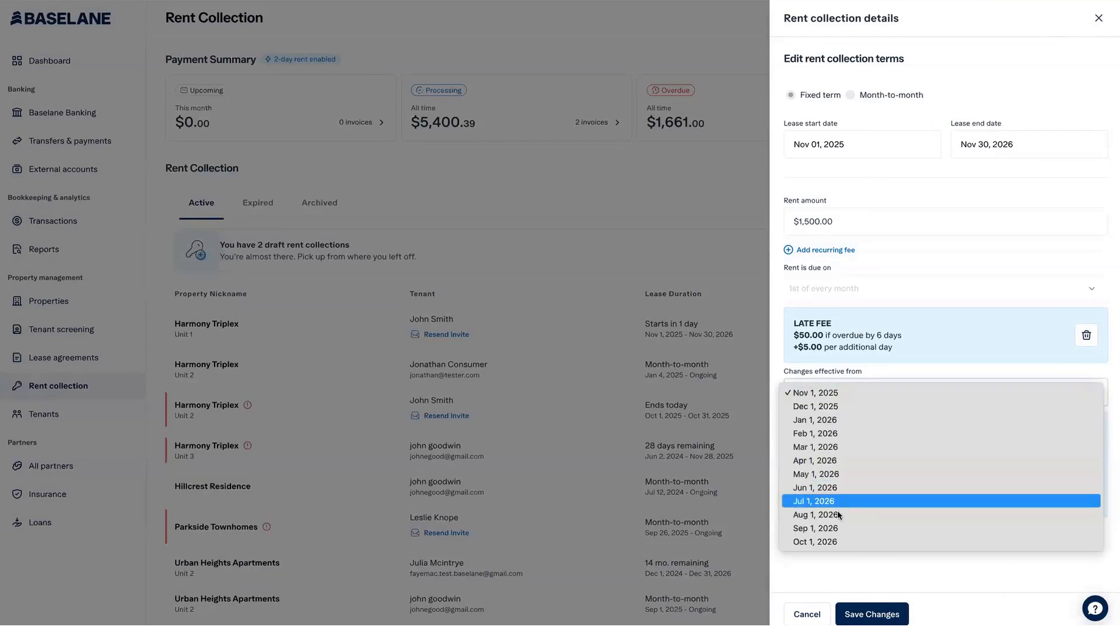
left_click(862, 473)
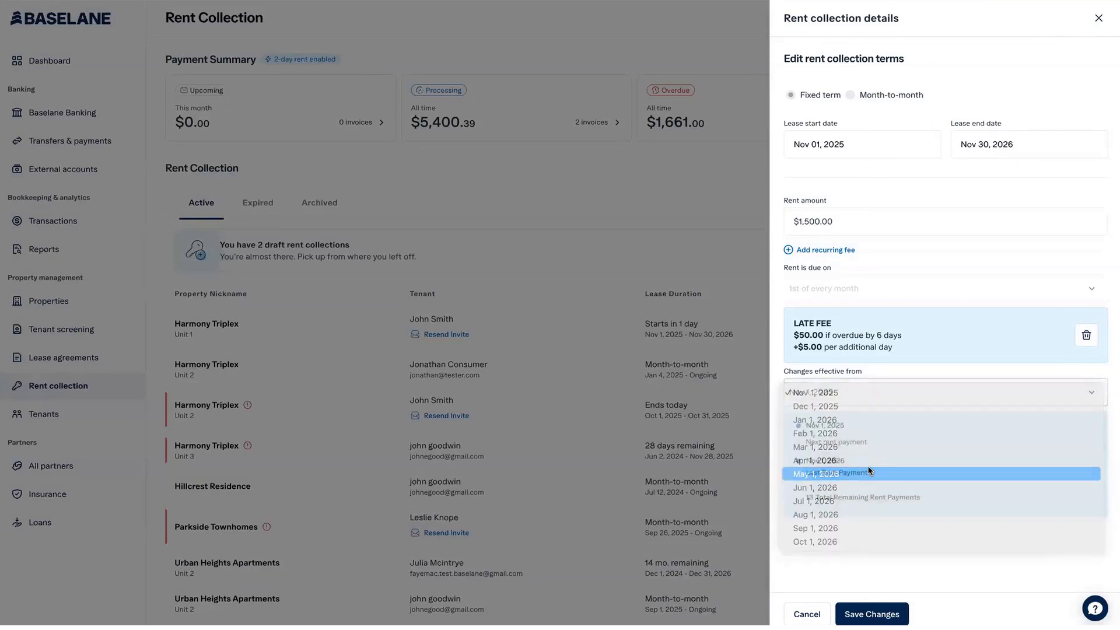
left_click(863, 610)
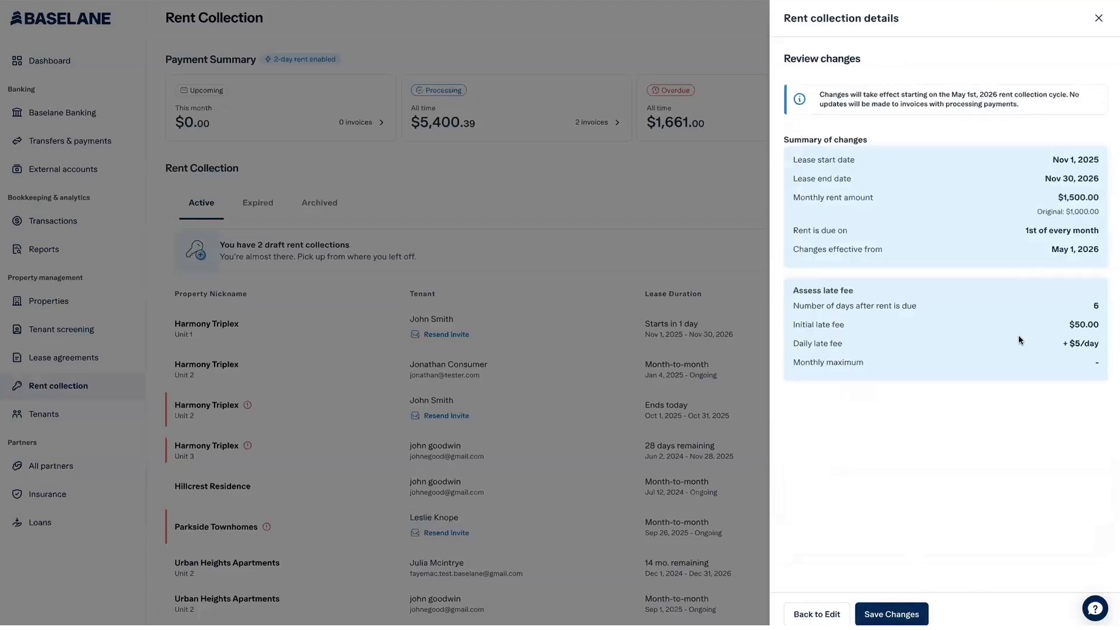
left_click_drag(1058, 198, 1100, 199)
left_click(917, 614)
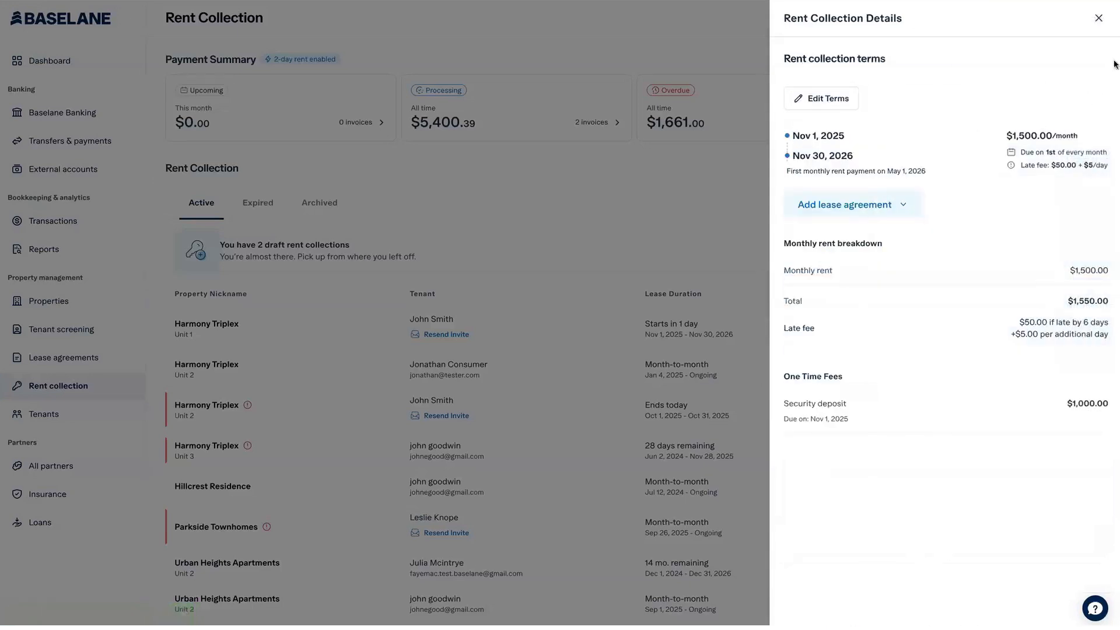
- Check the amounts in the Unit 1 invoice list through November 2026 and return to the rent collection overview
left_click(1098, 19)
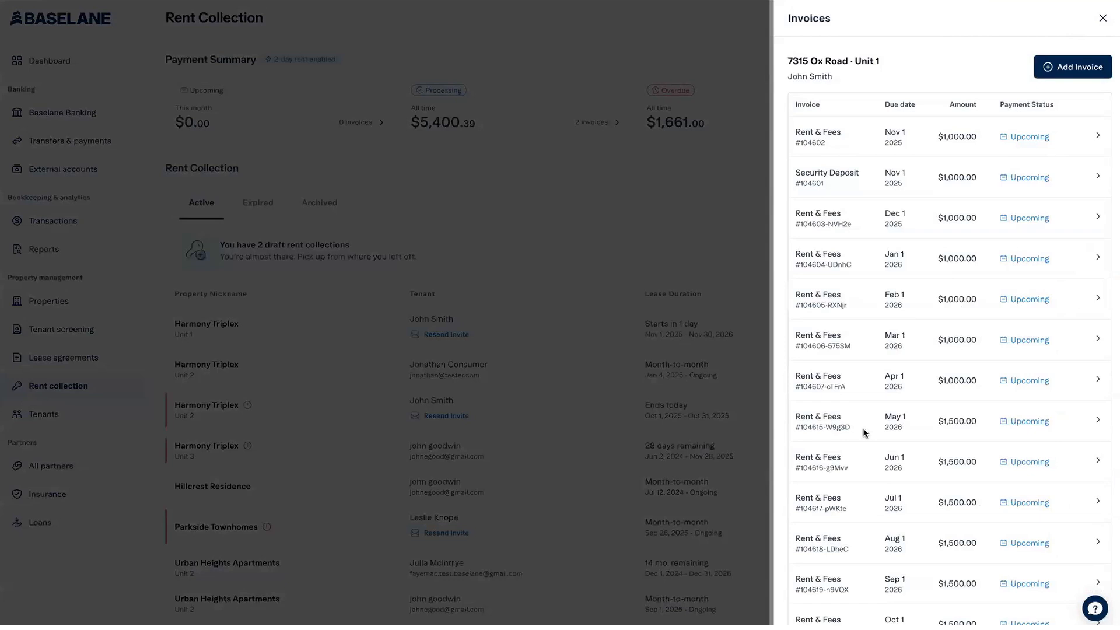
scroll(945, 431, "down", 1)
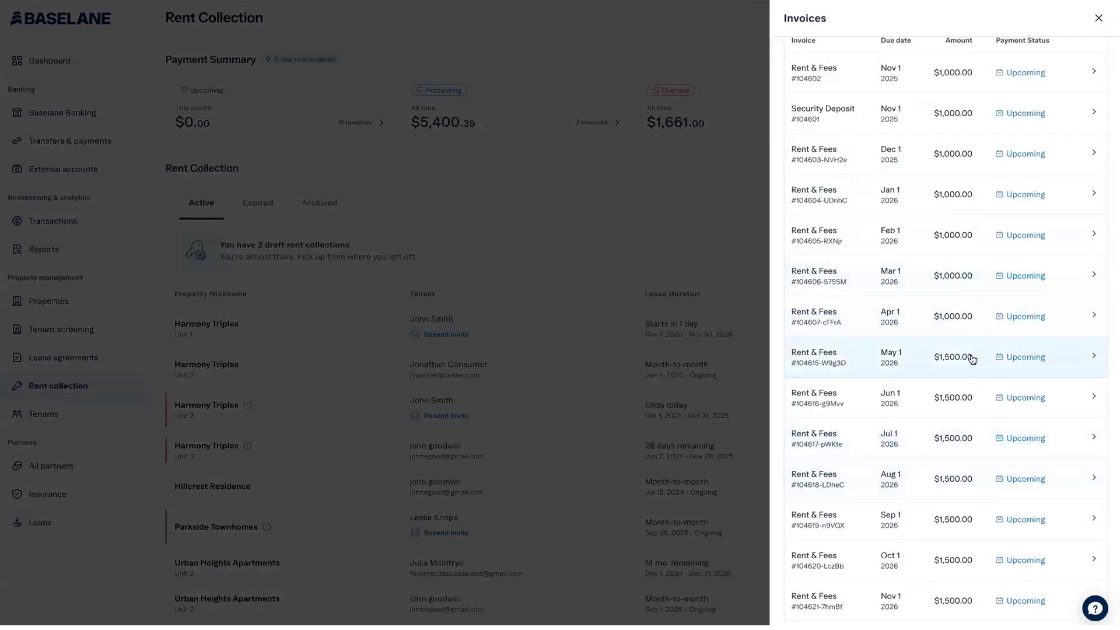
left_click(1101, 19)
left_click(506, 217)
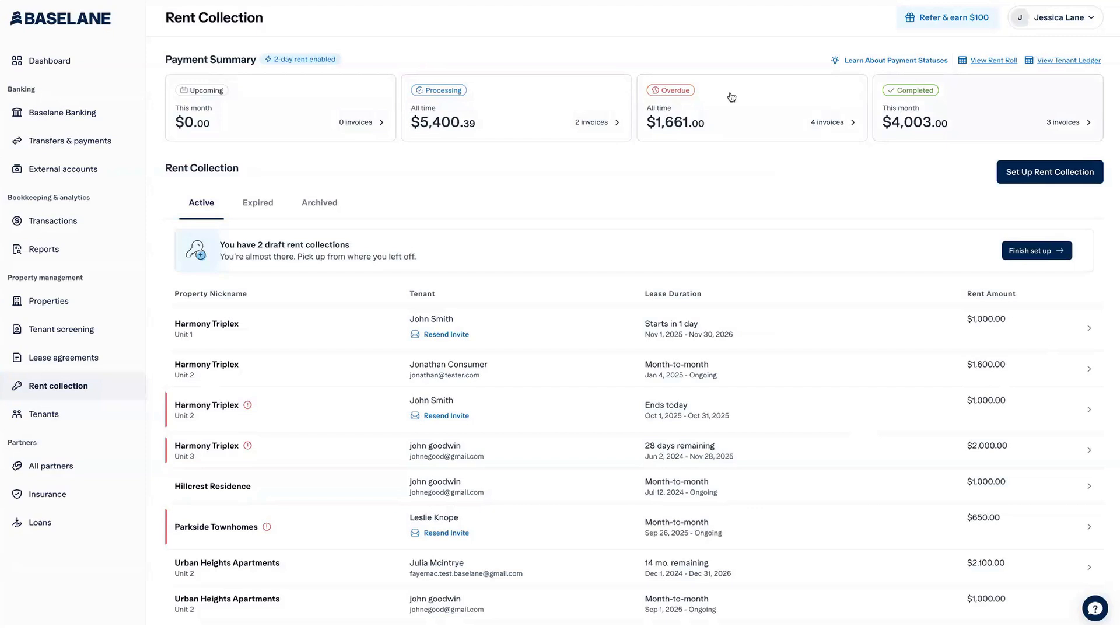
- Open the processing invoices and view the breakdown and payment timeline of the Urban Heights Unit 2 invoice due October 1, 2025
left_click_drag(349, 64, 269, 57)
left_click(465, 132)
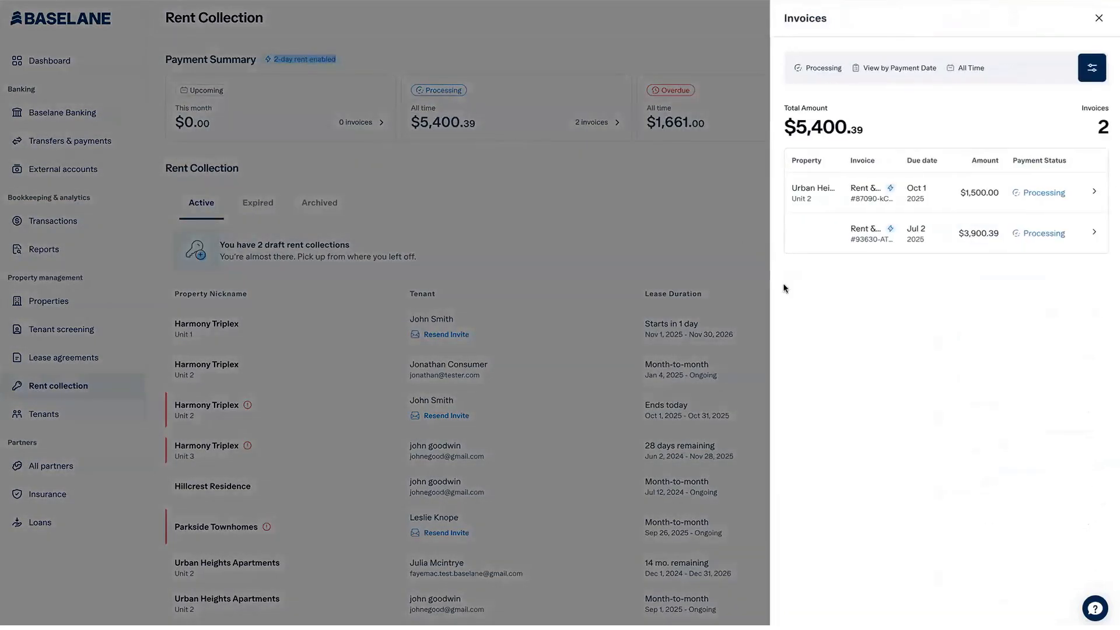
left_click(968, 201)
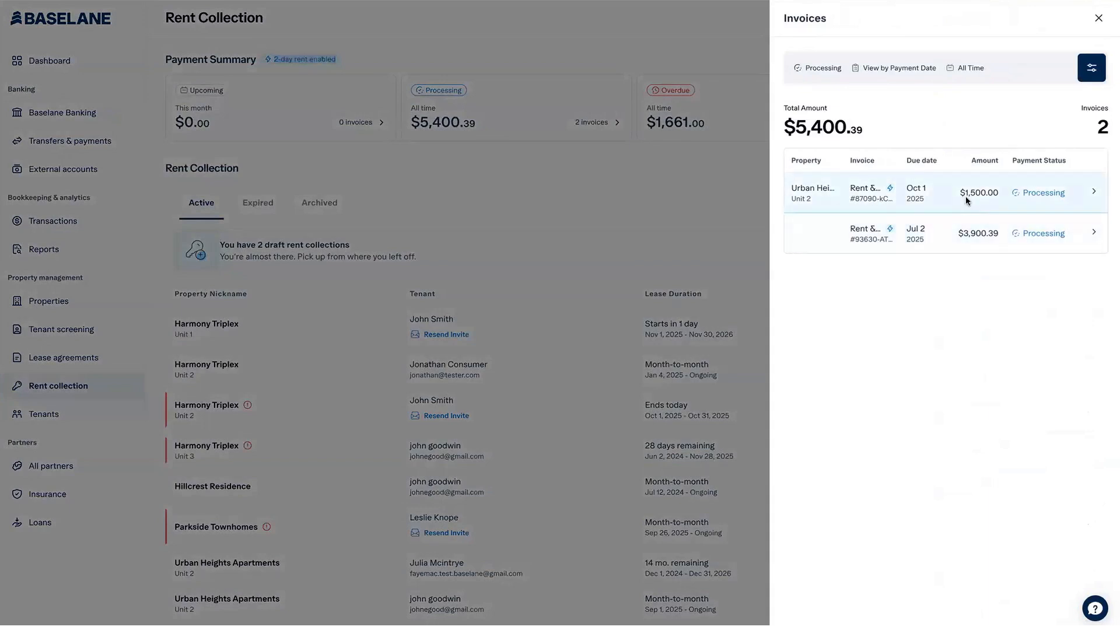
left_click(923, 243)
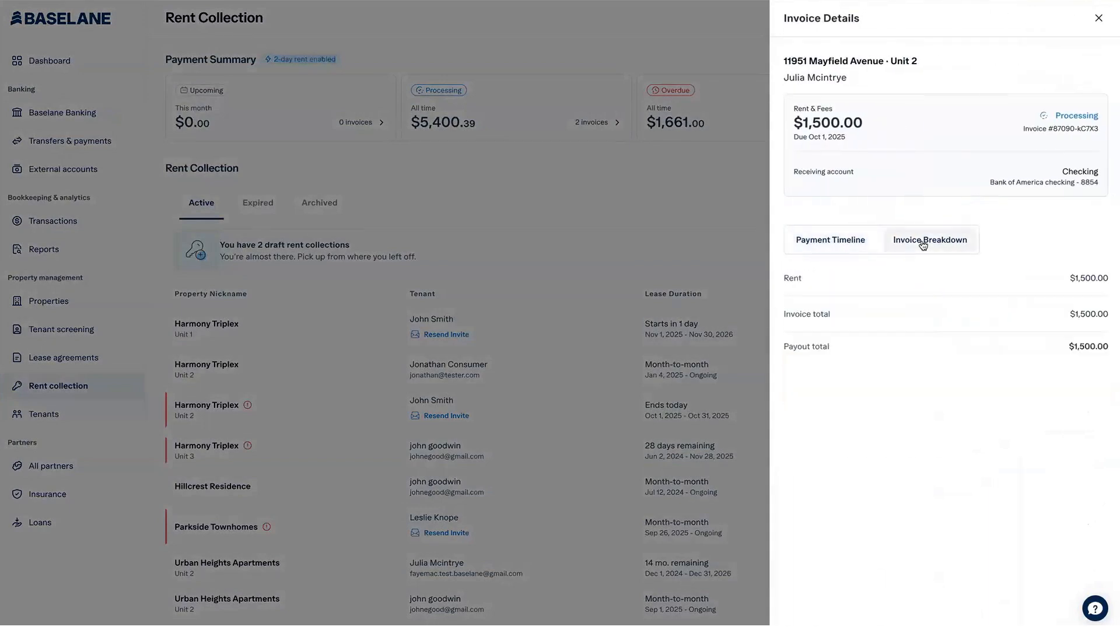
left_click(819, 250)
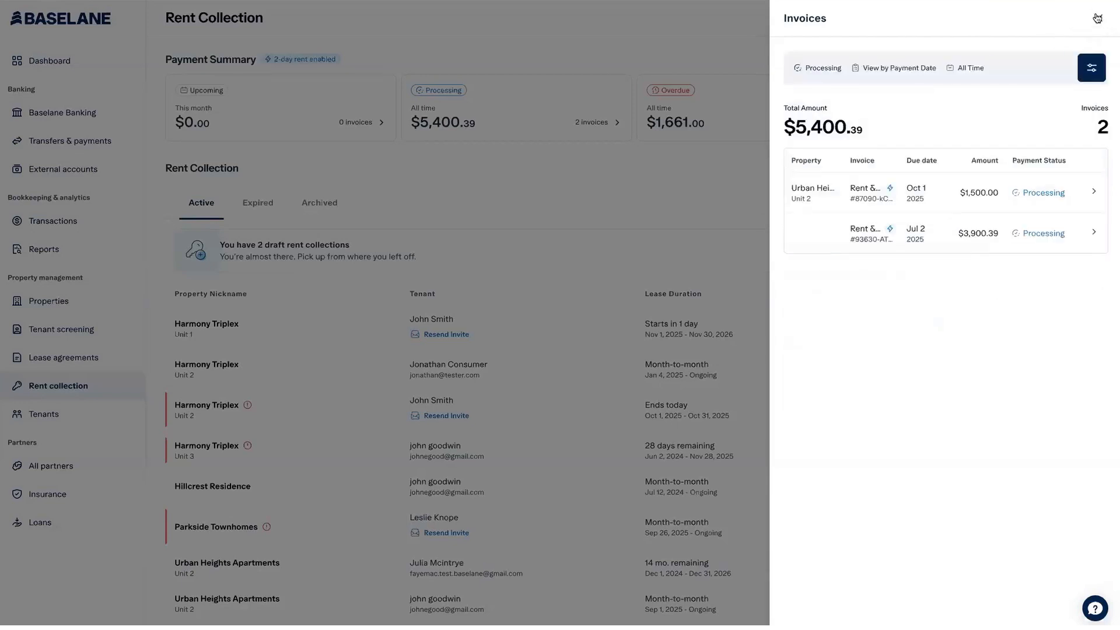
left_click(1097, 18)
- Open the completed October 1, 2025 Rent & Fees invoice of Harmony Triplex Unit 3 to view its payment timeline
left_click(822, 122)
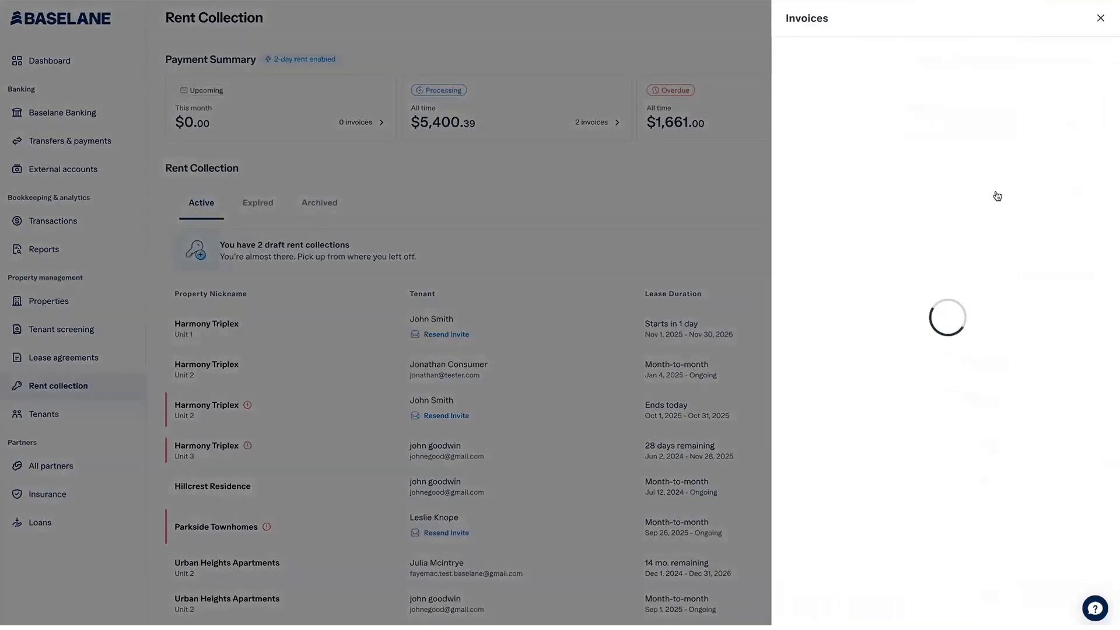
left_click(1048, 182)
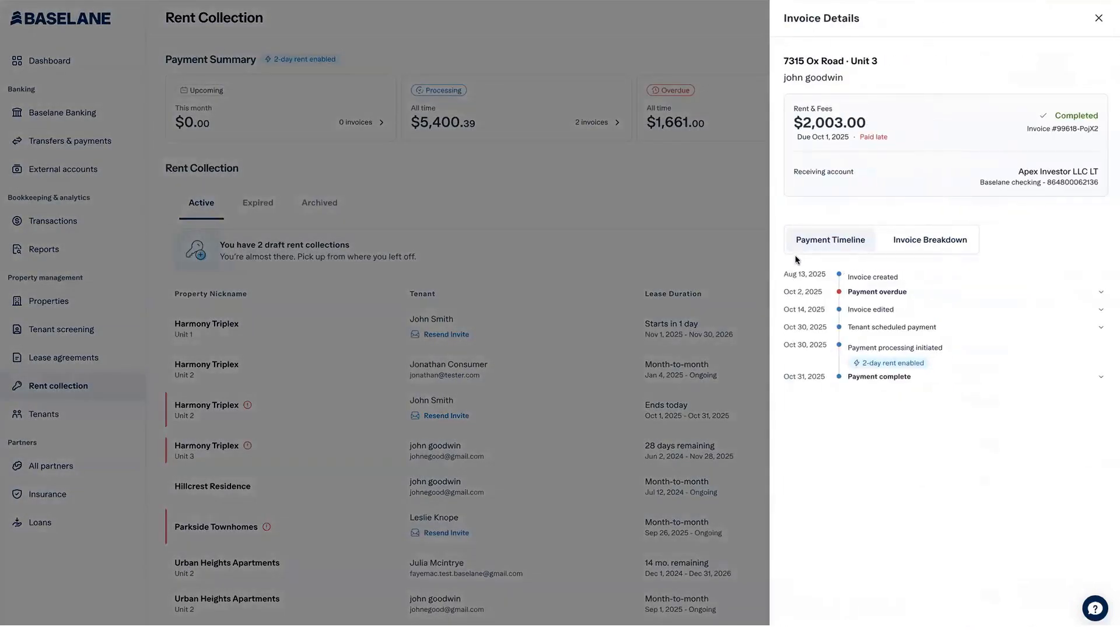